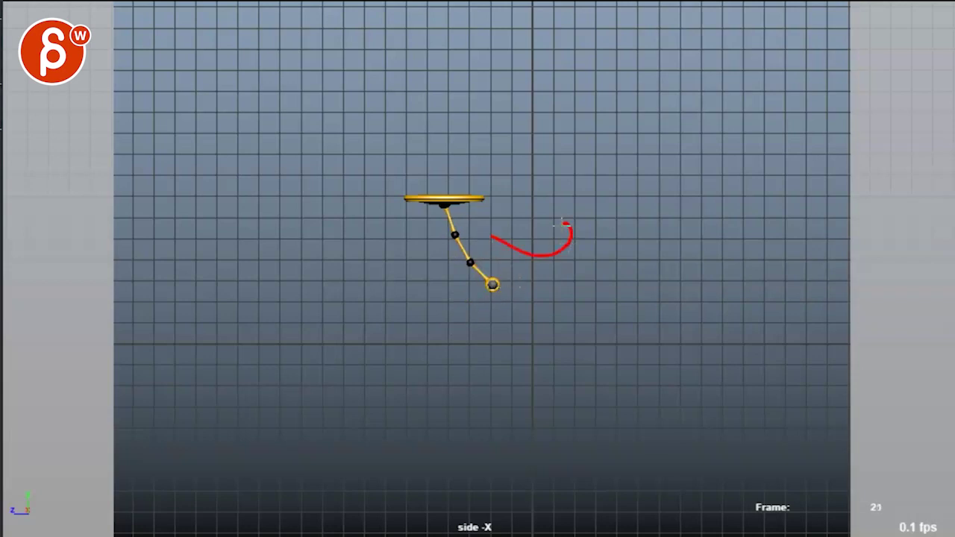
- Step through the pendulum animation around frame 13 and play it back from the start to examine the swing
{"action": "key", "text": "alt+comma"}
{"action": "key", "text": "alt+comma"}
{"action": "key", "text": "alt+comma"}
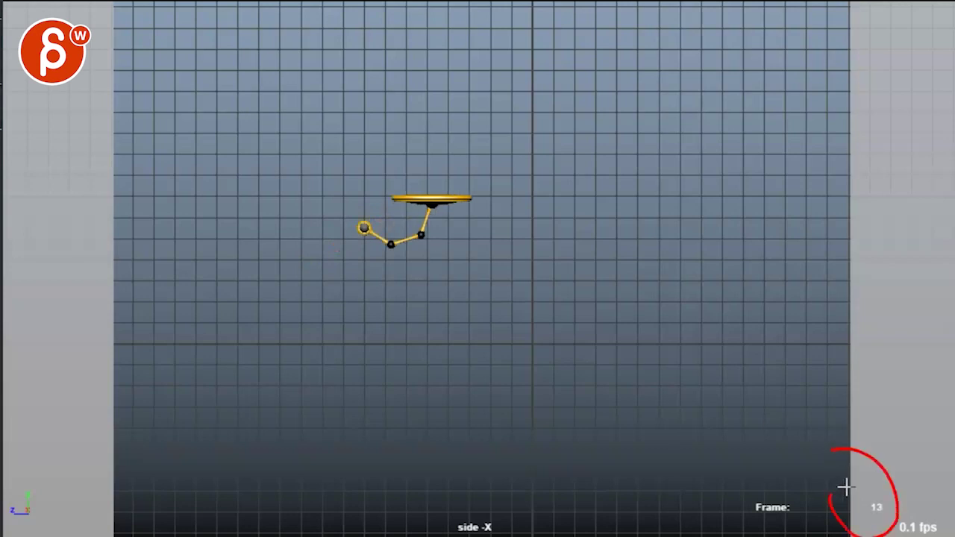
{"action": "key", "text": "alt+period"}
{"action": "key", "text": "alt+period"}
{"action": "key", "text": "alt+comma"}
{"action": "key", "text": "alt+comma"}
{"action": "key", "text": "alt+shift+v"}
{"action": "key", "text": "alt+v"}
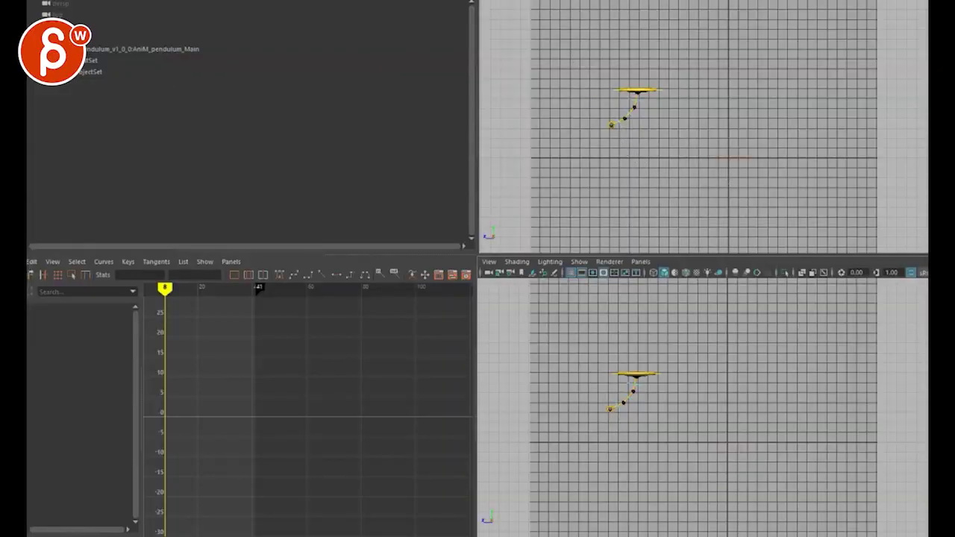
- Hide the grid and the control curves in the upper side view, keeping the pendulum geometry displayed
{"action": "left_click", "coordinate": [579, 1]}
{"action": "left_click", "coordinate": [629, 440]}
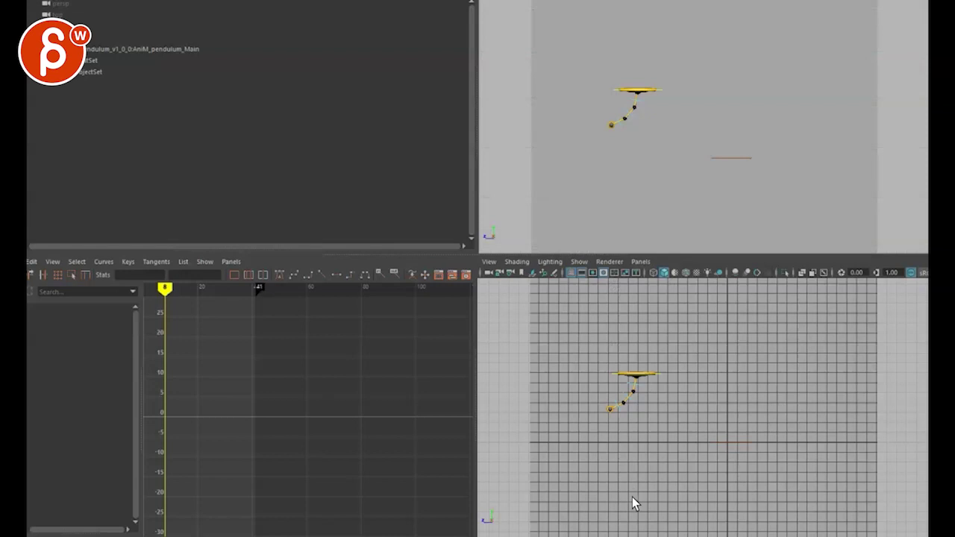
{"action": "left_click", "coordinate": [581, 2]}
{"action": "left_click", "coordinate": [592, 23]}
{"action": "left_click", "coordinate": [581, 2]}
{"action": "left_click", "coordinate": [605, 96]}
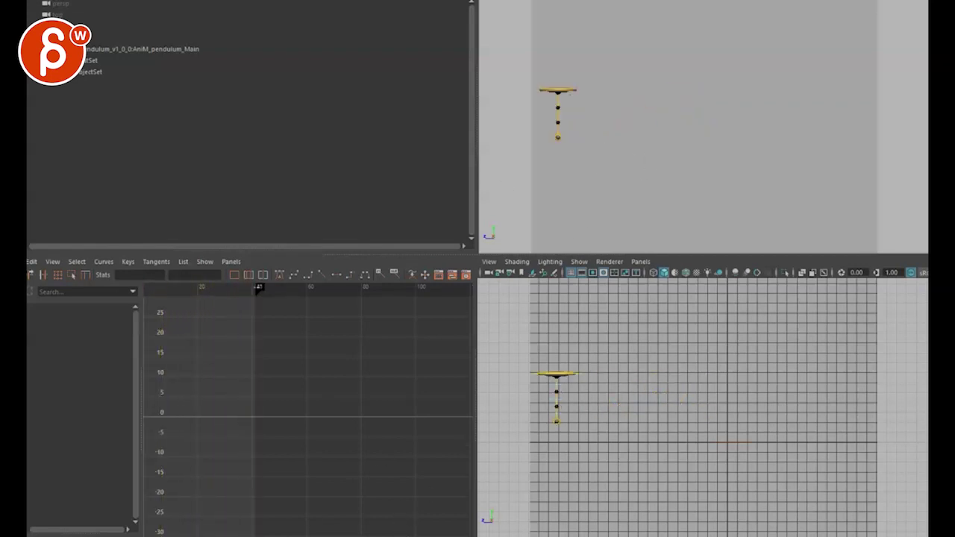
- Enlarge the pendulum in the side view and switch the lower viewport to the perspective camera, orbited towards the pendulum
{"action": "middle_click_drag", "start_coordinate": [634, 124], "coordinate": [700, 138], "text": "alt"}
{"action": "right_click_drag", "start_coordinate": [700, 137], "coordinate": [864, 195], "text": "alt"}
{"action": "middle_click_drag", "start_coordinate": [782, 179], "coordinate": [764, 184], "text": "alt"}
{"action": "right_click_drag", "start_coordinate": [731, 176], "coordinate": [709, 151], "text": "alt"}
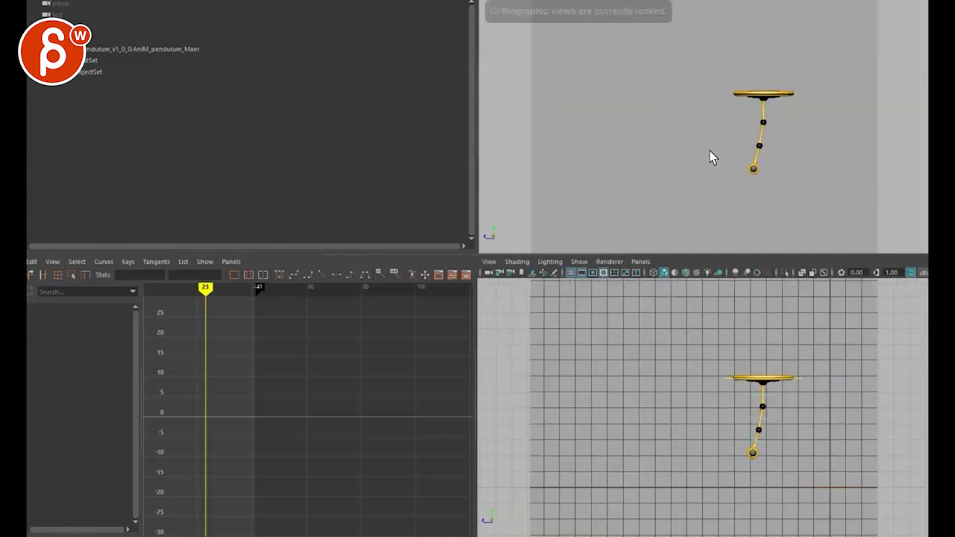
{"action": "left_click_drag", "start_coordinate": [688, 536], "coordinate": [30, 536]}
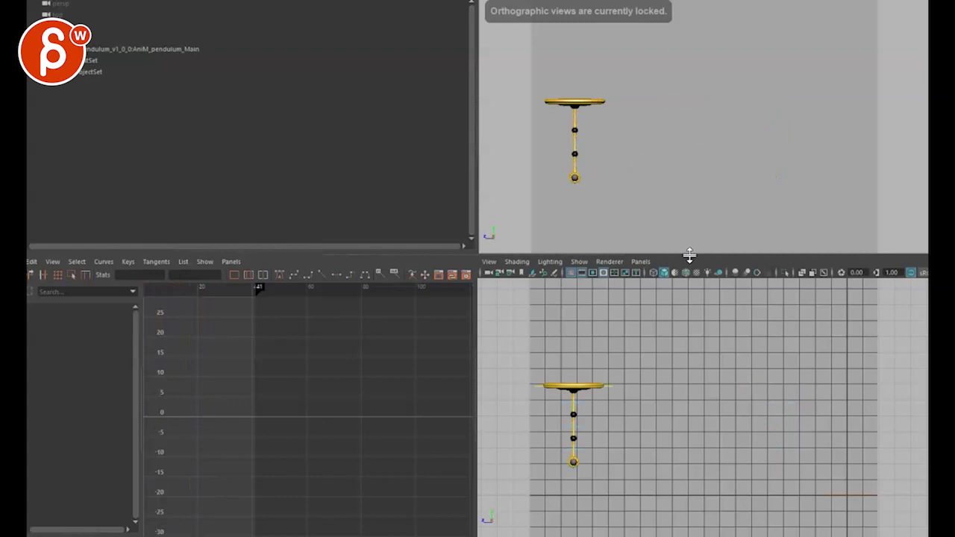
{"action": "left_click", "coordinate": [640, 262]}
{"action": "mouse_move", "coordinate": [719, 273]}
{"action": "left_click", "coordinate": [766, 276]}
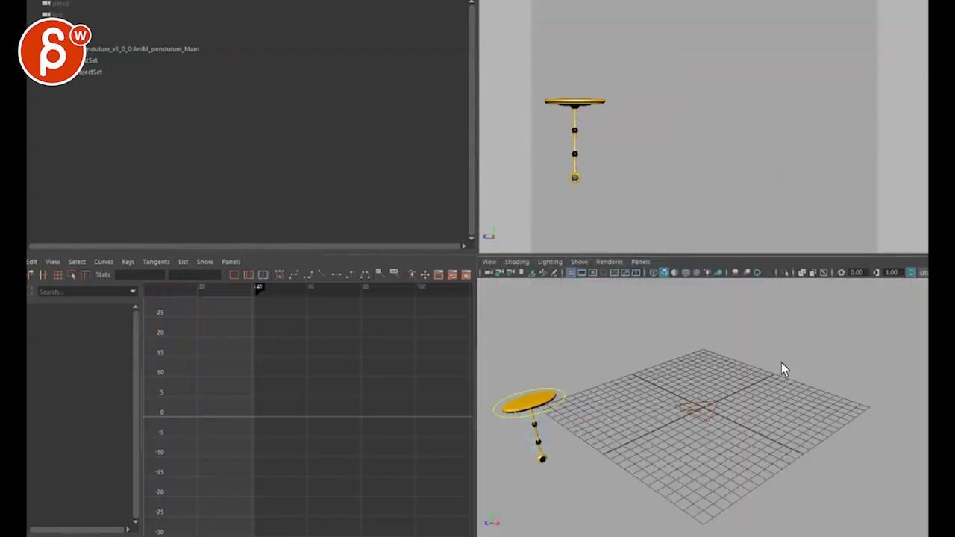
{"action": "left_click_drag", "start_coordinate": [741, 432], "coordinate": [761, 420], "text": "alt"}
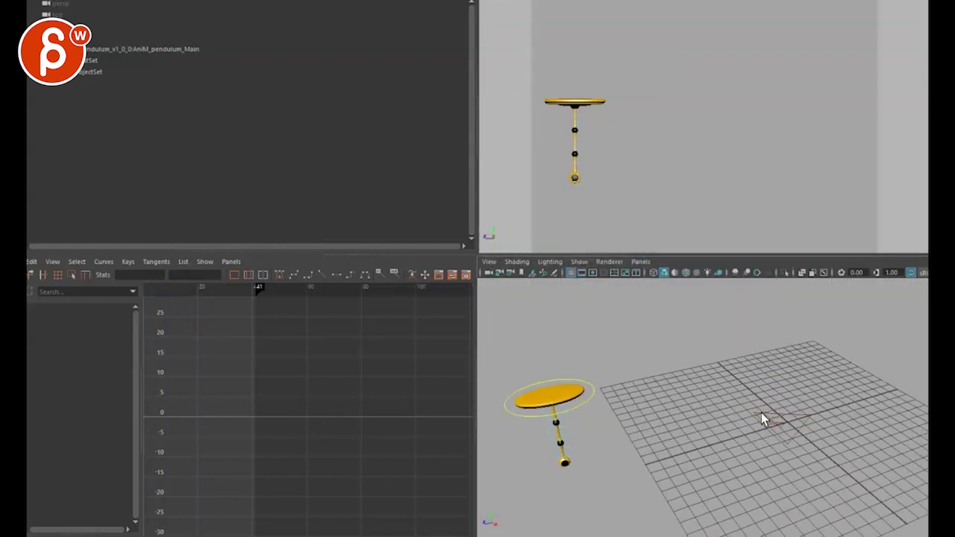
{"action": "left_click_drag", "start_coordinate": [627, 417], "coordinate": [612, 422], "text": "alt"}
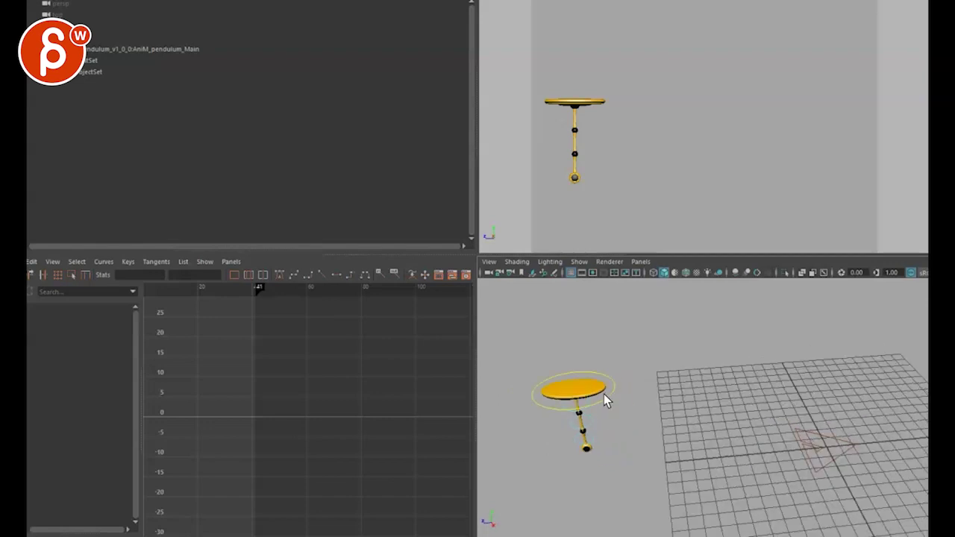
- Select the pendulum's main control, select its keys at frames 12 and 13, and step through the surrounding motion
{"action": "left_click", "coordinate": [604, 394]}
{"action": "key", "text": "f"}
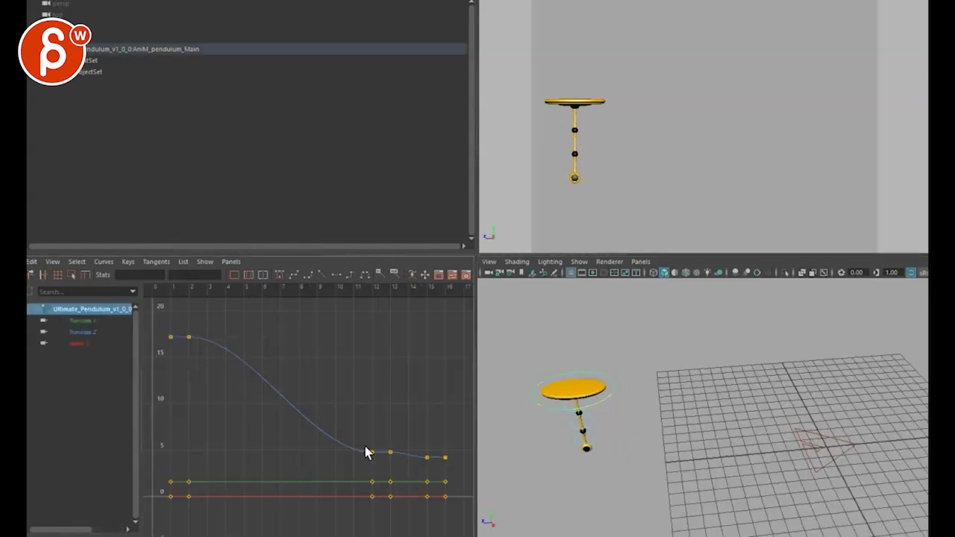
{"action": "left_click_drag", "start_coordinate": [404, 511], "coordinate": [403, 510]}
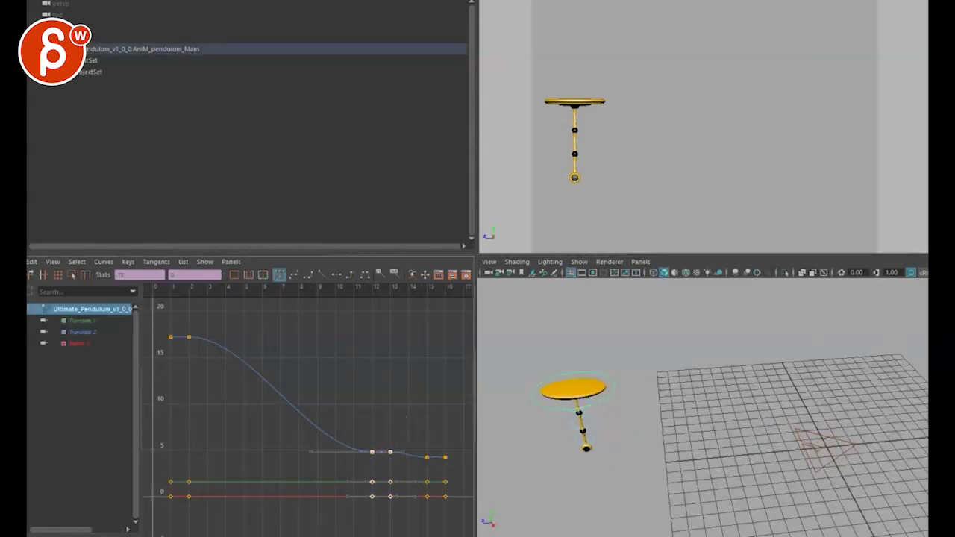
{"action": "key", "text": "period"}
{"action": "key", "text": "comma"}
{"action": "key", "text": "period"}
{"action": "key", "text": "alt+comma"}
{"action": "key", "text": "alt+period"}
{"action": "key", "text": "alt+period"}
{"action": "key", "text": "alt+comma"}
{"action": "key", "text": "alt+comma"}
{"action": "key", "text": "alt+period"}
{"action": "key", "text": "alt+v"}
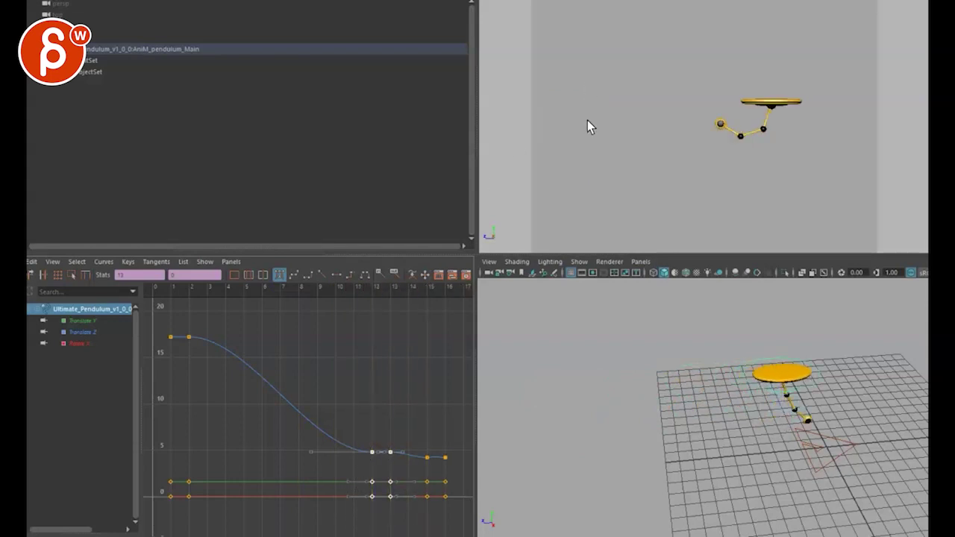
{"action": "key", "text": "alt+v"}
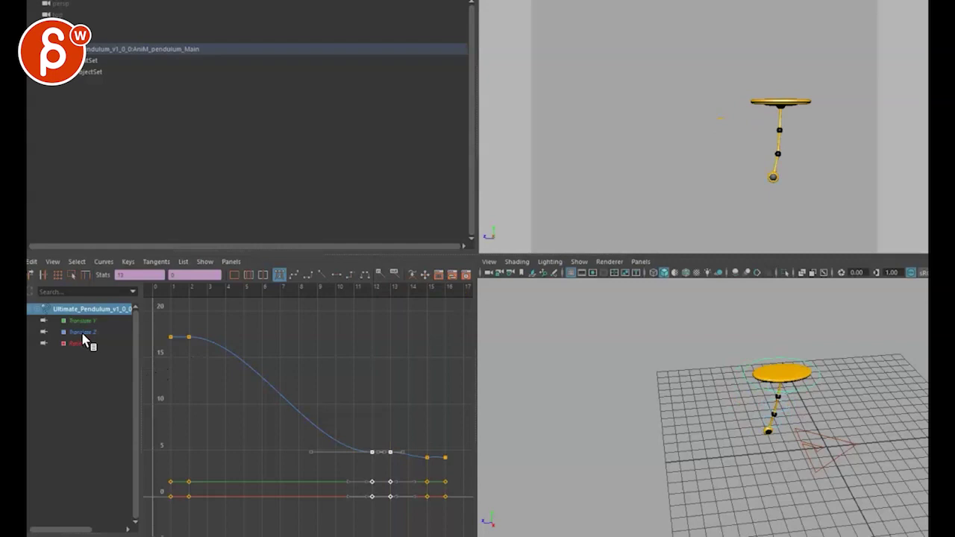
- Delete the main control's Translate Z keys at frames 12 and 13 and play back the animation
{"action": "left_click", "coordinate": [83, 334]}
{"action": "left_click", "coordinate": [82, 321], "text": "shift"}
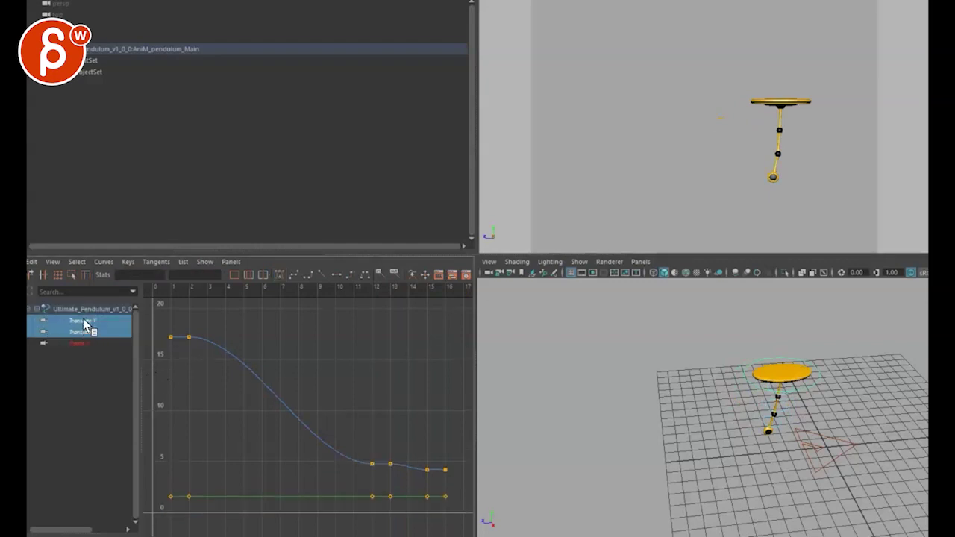
{"action": "left_click", "coordinate": [85, 323]}
{"action": "left_click", "coordinate": [83, 344]}
{"action": "left_click", "coordinate": [86, 334]}
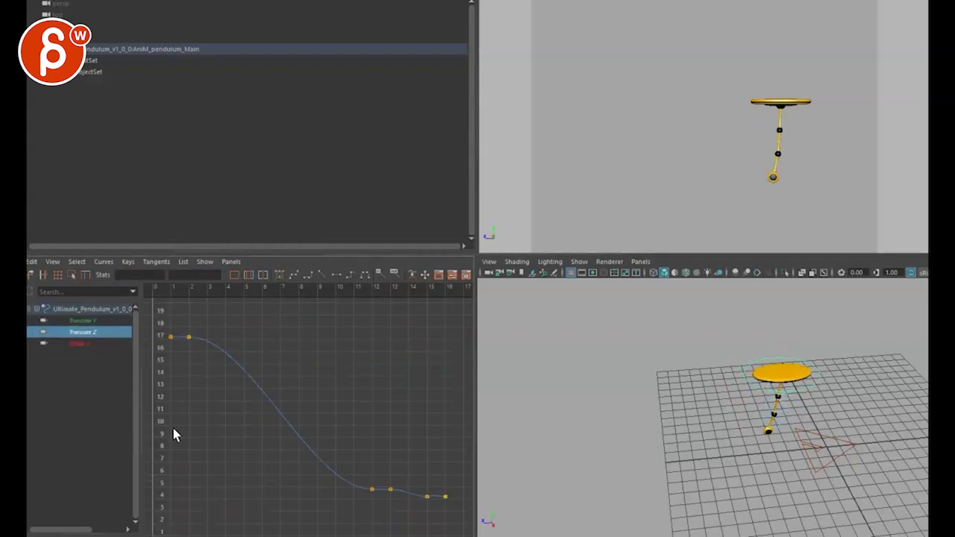
{"action": "left_click_drag", "start_coordinate": [401, 470], "coordinate": [401, 471]}
{"action": "key", "text": "Delete"}
{"action": "key", "text": "alt+shift+v"}
{"action": "key", "text": "alt+v"}
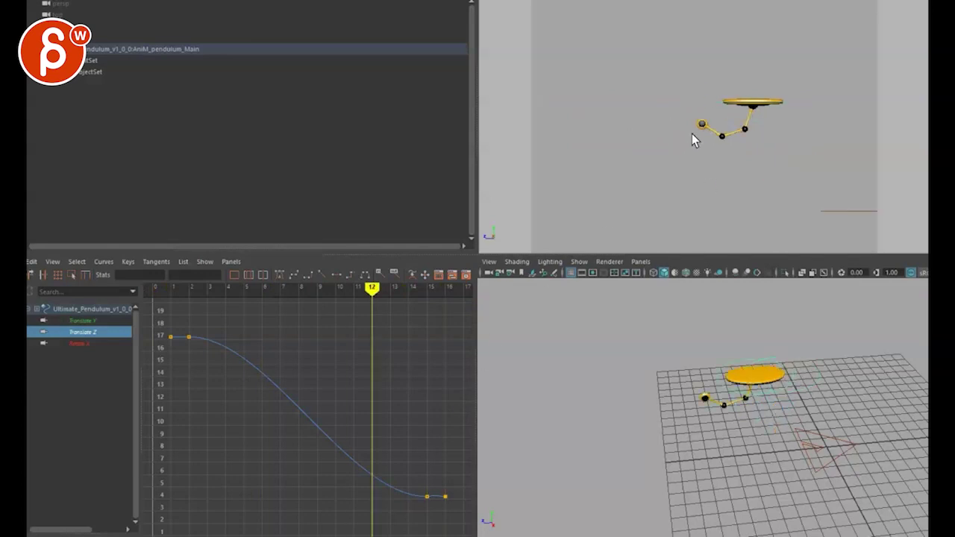
- Select the three pendulum joint controls and display their rotation curves together in the Graph Editor
{"action": "left_click", "coordinate": [701, 129]}
{"action": "key", "text": "f"}
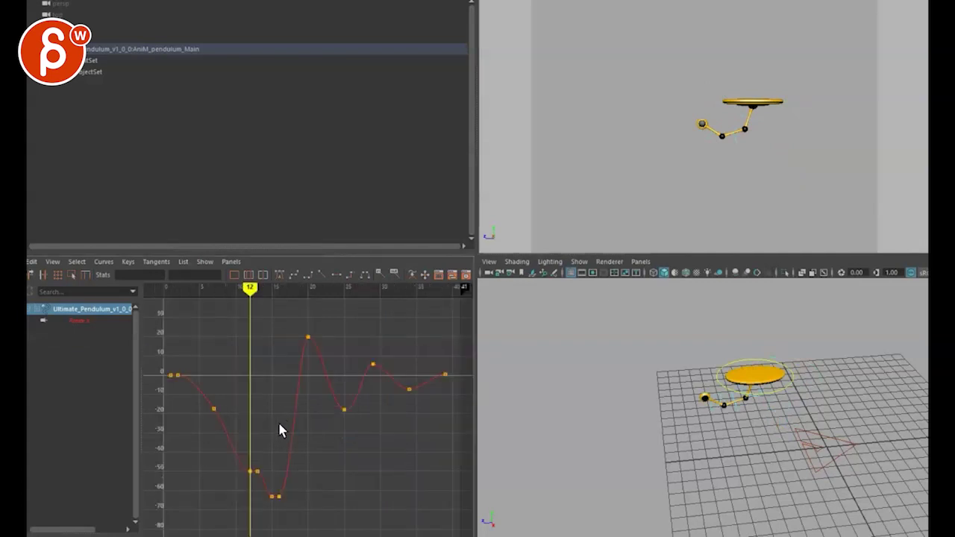
{"action": "left_click", "coordinate": [254, 471]}
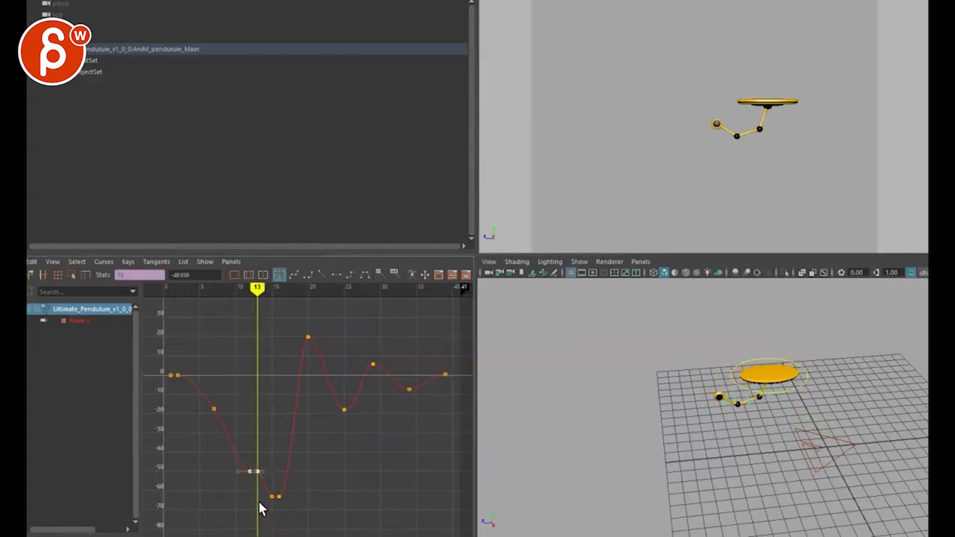
{"action": "left_click_drag", "start_coordinate": [289, 517], "coordinate": [290, 515]}
{"action": "right_click_drag", "start_coordinate": [750, 379], "coordinate": [709, 484], "text": "alt"}
{"action": "mouse_move", "coordinate": [708, 485]}
{"action": "left_mouse_down", "text": "alt"}
{"action": "mouse_move", "coordinate": [697, 446]}
{"action": "mouse_move", "coordinate": [707, 468]}
{"action": "left_mouse_up", "text": "alt"}
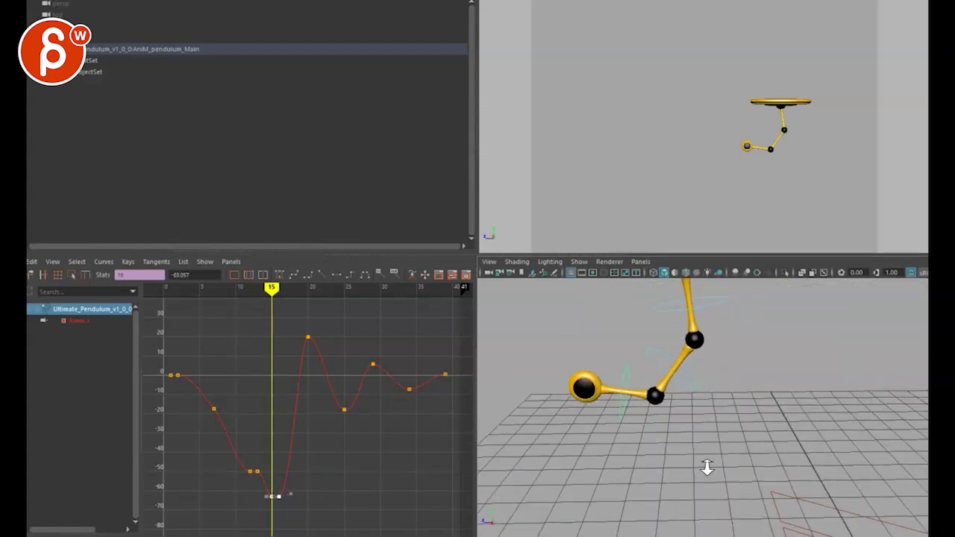
{"action": "right_click_drag", "start_coordinate": [707, 467], "coordinate": [697, 457], "text": "alt"}
{"action": "left_click", "coordinate": [658, 358], "text": "shift"}
{"action": "left_click", "coordinate": [669, 311], "text": "shift"}
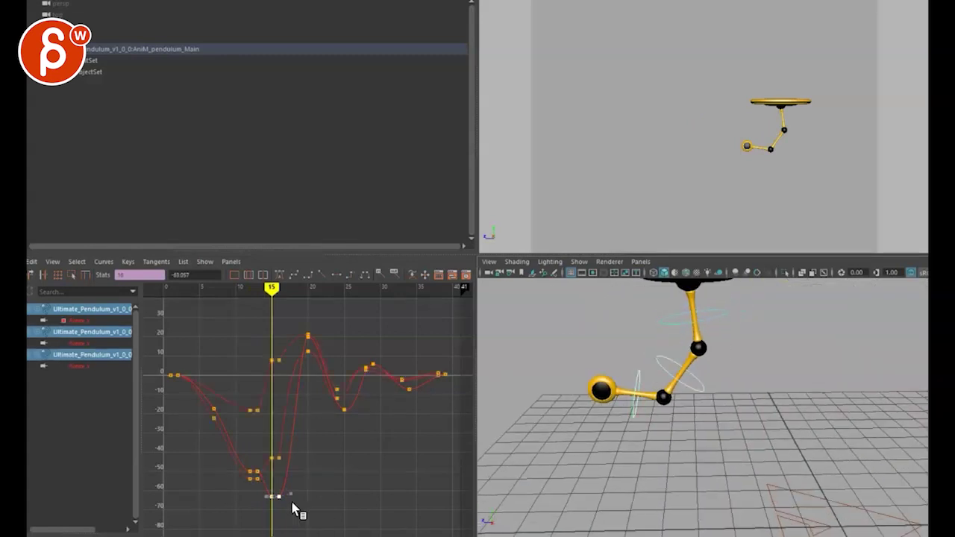
- Delete the rotation keys at frames 7, 12 and 15 from all three joint curves
{"action": "left_click_drag", "start_coordinate": [240, 503], "coordinate": [253, 443]}
{"action": "key", "text": "Delete"}
{"action": "left_click_drag", "start_coordinate": [259, 513], "coordinate": [273, 443]}
{"action": "key", "text": "Delete"}
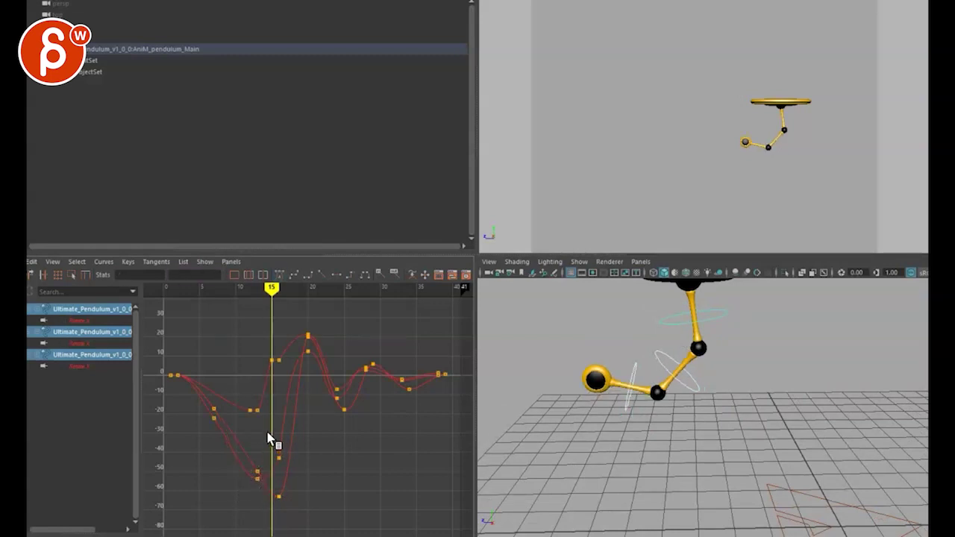
{"action": "left_click_drag", "start_coordinate": [264, 341], "coordinate": [251, 398]}
{"action": "key", "text": "Delete"}
{"action": "key", "text": "Delete"}
{"action": "left_click_drag", "start_coordinate": [205, 438], "coordinate": [221, 403]}
{"action": "key", "text": "Delete"}
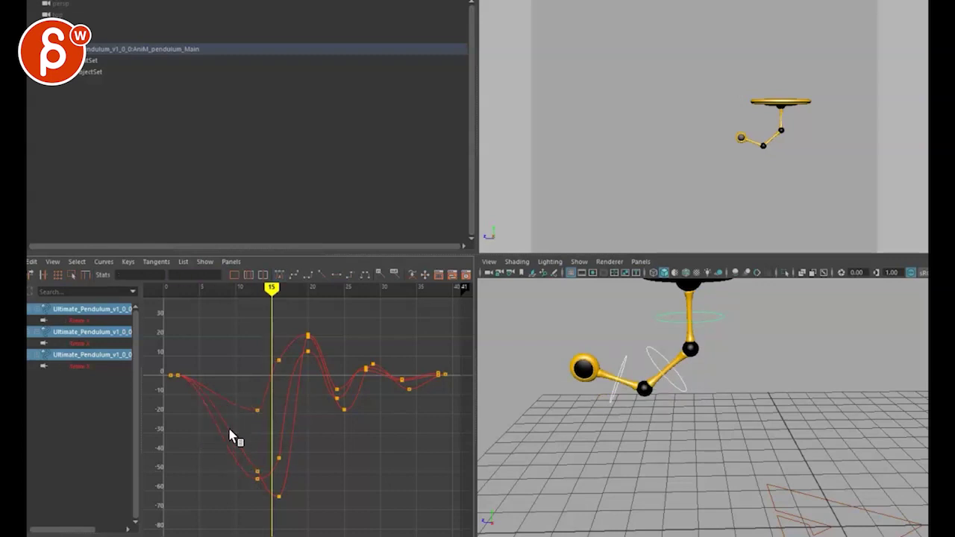
{"action": "left_click_drag", "start_coordinate": [342, 337], "coordinate": [377, 409]}
{"action": "left_click", "coordinate": [361, 450]}
{"action": "right_click_drag", "start_coordinate": [290, 453], "coordinate": [293, 454], "text": "alt"}
{"action": "key", "text": "space"}
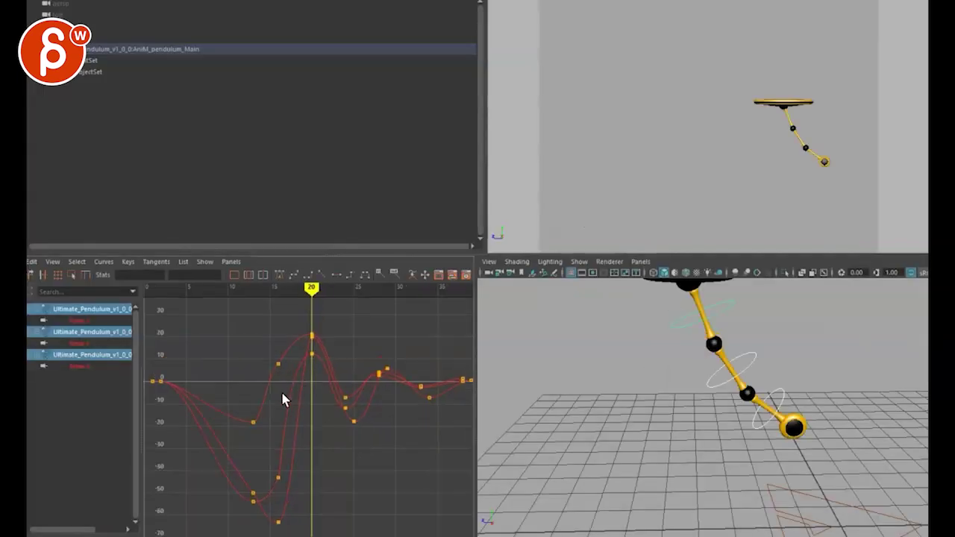
- Step through the motion around frame 20 and set a key at frame 19 on all three joint controls
{"action": "left_click_drag", "start_coordinate": [304, 389], "coordinate": [331, 420]}
{"action": "key", "text": "f"}
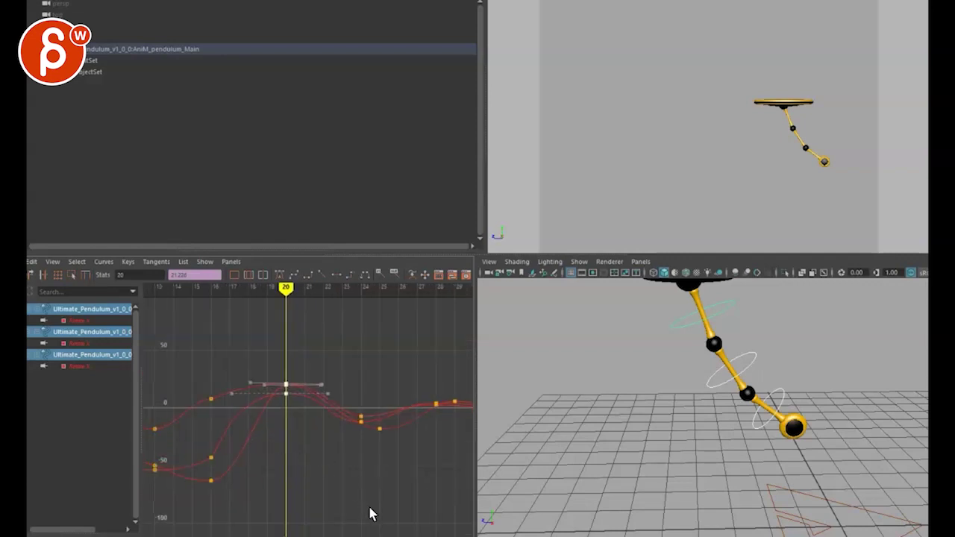
{"action": "key", "text": "alt+comma"}
{"action": "key", "text": "alt+period"}
{"action": "key", "text": "alt+period"}
{"action": "key", "text": "alt+comma"}
{"action": "key", "text": "alt+comma"}
{"action": "key", "text": "alt+period"}
{"action": "key", "text": "alt+comma"}
{"action": "key", "text": "s"}
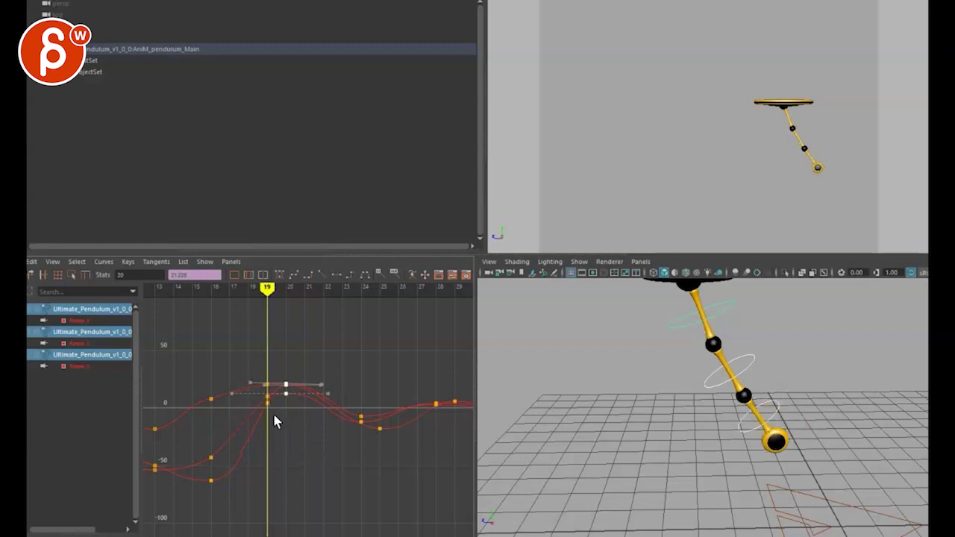
- Shift all joint rotation keys from frame 20 onward two frames later, so they start at frame 22
{"action": "scroll", "coordinate": [316, 475], "scroll_direction": "down", "scroll_amount": 5}
{"action": "left_click_drag", "start_coordinate": [456, 459], "coordinate": [271, 343]}
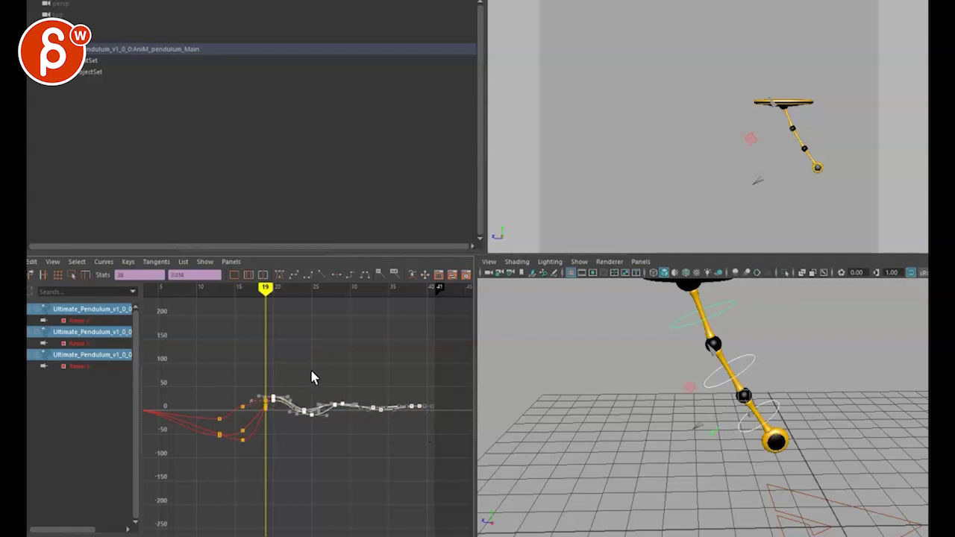
{"action": "scroll", "coordinate": [298, 373], "scroll_direction": "up", "scroll_amount": 2}
{"action": "middle_click_drag", "start_coordinate": [309, 359], "coordinate": [334, 373], "text": "shift"}
- Apply spline tangents to the three joint rotation keys at frame 19
{"action": "left_click_drag", "start_coordinate": [262, 365], "coordinate": [296, 420]}
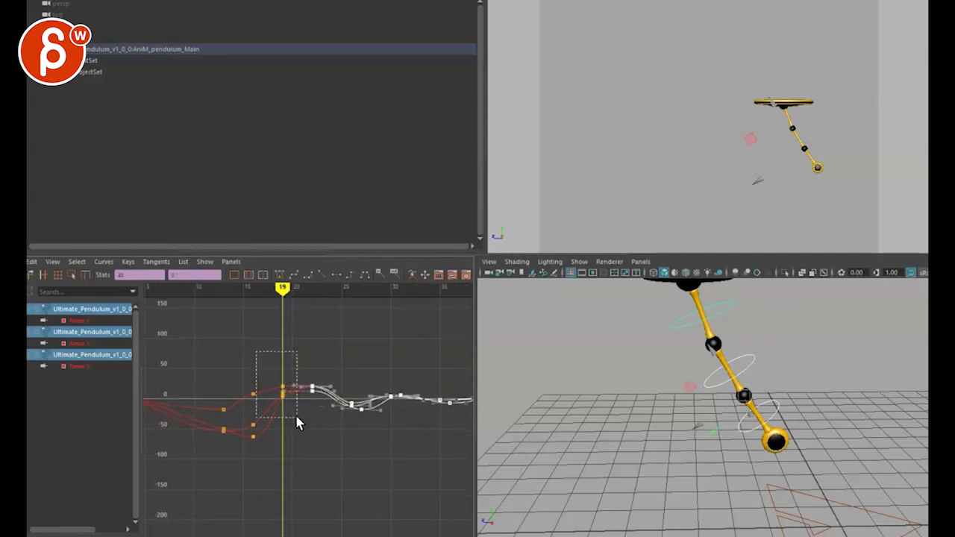
{"action": "left_click", "coordinate": [293, 274]}
{"action": "scroll", "coordinate": [306, 392], "scroll_direction": "up", "scroll_amount": 2}
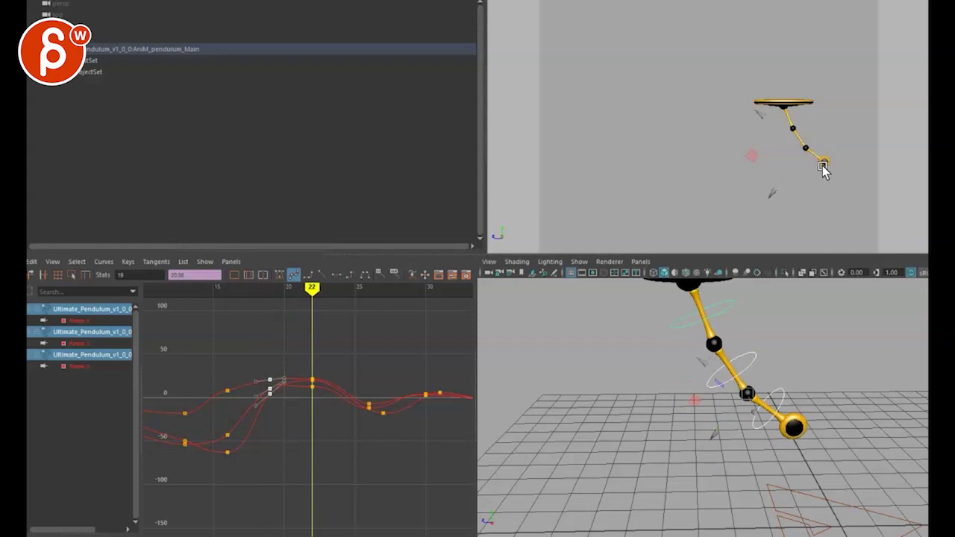
- Examine the three joint rotation curves and their individual keys between frames 19 and 22
{"action": "middle_click_drag", "start_coordinate": [312, 384], "coordinate": [319, 384], "text": "alt"}
{"action": "right_click_drag", "start_coordinate": [319, 383], "coordinate": [358, 404], "text": "alt"}
{"action": "middle_click_drag", "start_coordinate": [359, 403], "coordinate": [385, 427], "text": "alt"}
{"action": "left_click_drag", "start_coordinate": [251, 338], "coordinate": [310, 441]}
{"action": "left_click", "coordinate": [345, 406]}
{"action": "left_click", "coordinate": [357, 379]}
{"action": "mouse_move", "coordinate": [382, 404]}
{"action": "middle_mouse_down"}
{"action": "mouse_move", "coordinate": [381, 386]}
{"action": "mouse_move", "coordinate": [389, 402]}
{"action": "middle_mouse_up"}
{"action": "left_click_drag", "start_coordinate": [275, 371], "coordinate": [276, 373]}
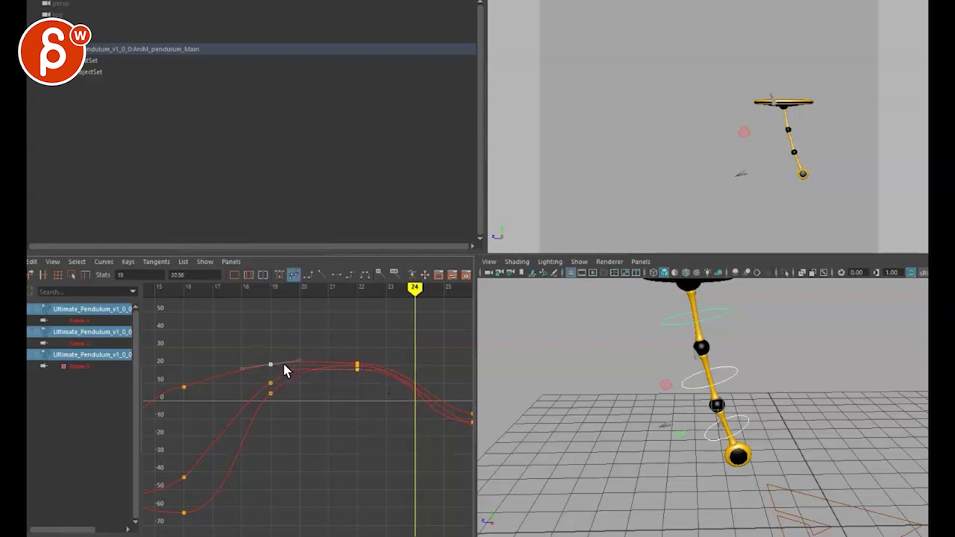
{"action": "left_click", "coordinate": [356, 365]}
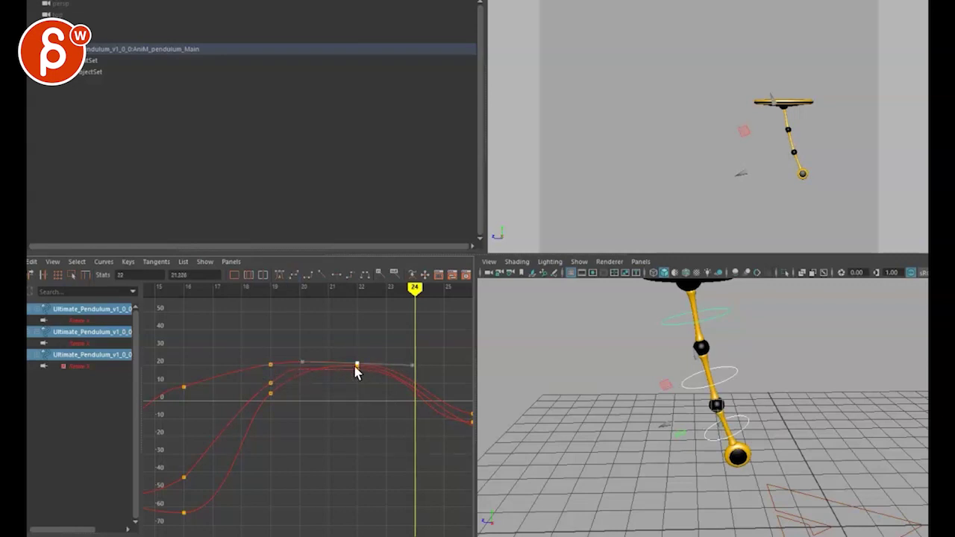
{"action": "left_click", "coordinate": [356, 369]}
- Isolate the first listed control's Rotate X curve and raise its frame 22 key to about 24.7
{"action": "left_click", "coordinate": [75, 322]}
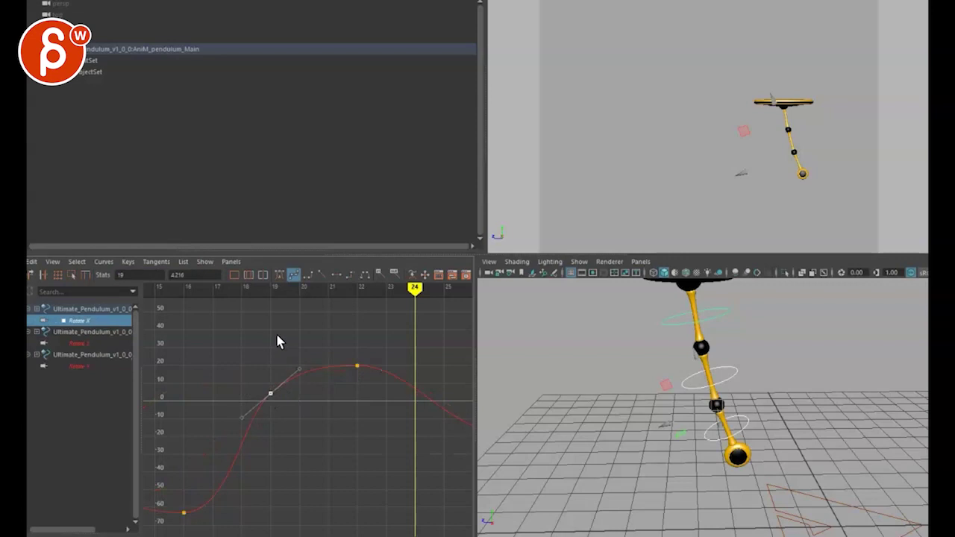
{"action": "middle_click_drag", "start_coordinate": [307, 356], "coordinate": [297, 333]}
{"action": "left_click_drag", "start_coordinate": [340, 389], "coordinate": [371, 356]}
{"action": "mouse_move", "coordinate": [370, 356]}
{"action": "middle_mouse_down"}
{"action": "mouse_move", "coordinate": [368, 341]}
{"action": "mouse_move", "coordinate": [375, 344]}
{"action": "middle_mouse_up"}
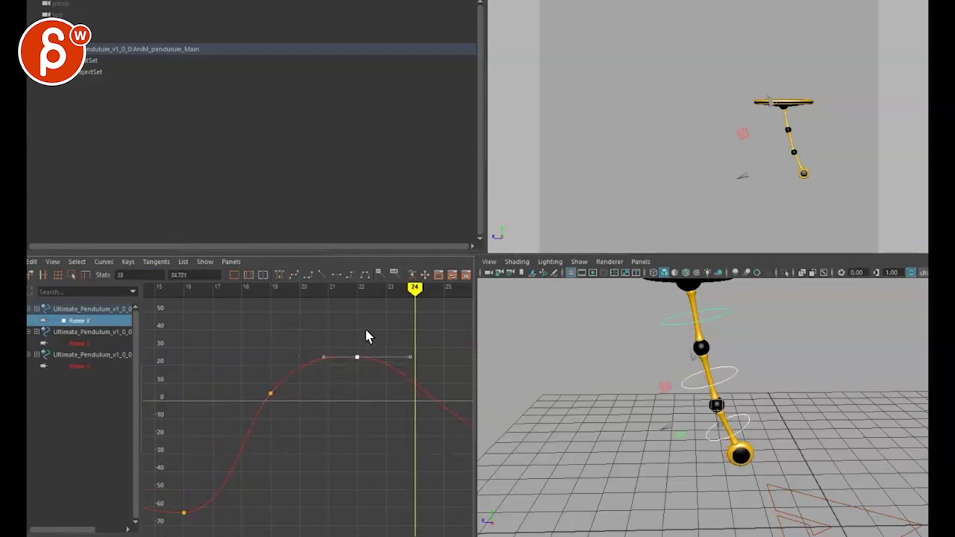
- Raise the second listed control's Rotate X key at frame 22 to about 28.16 and shorten its incoming tangent handle
{"action": "left_click", "coordinate": [112, 343]}
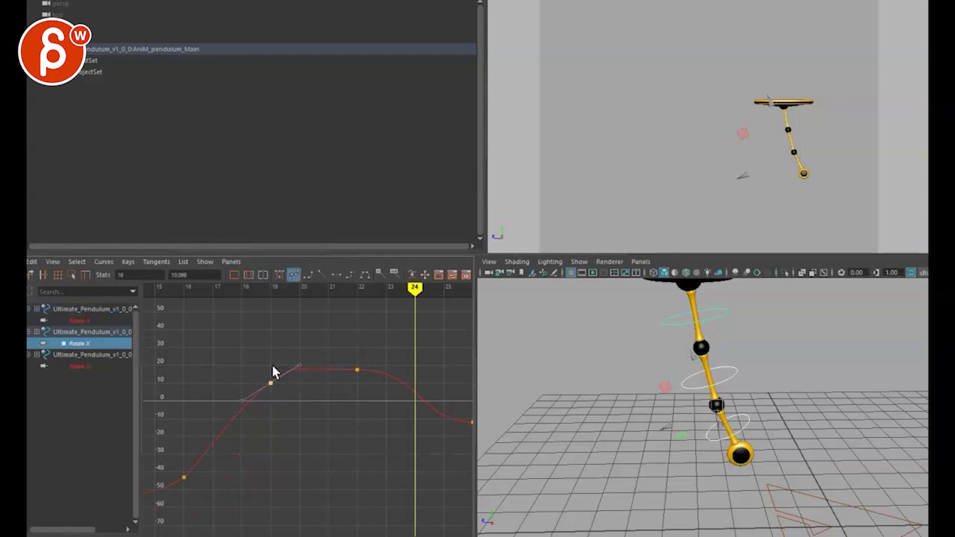
{"action": "middle_click_drag", "start_coordinate": [379, 401], "coordinate": [371, 376]}
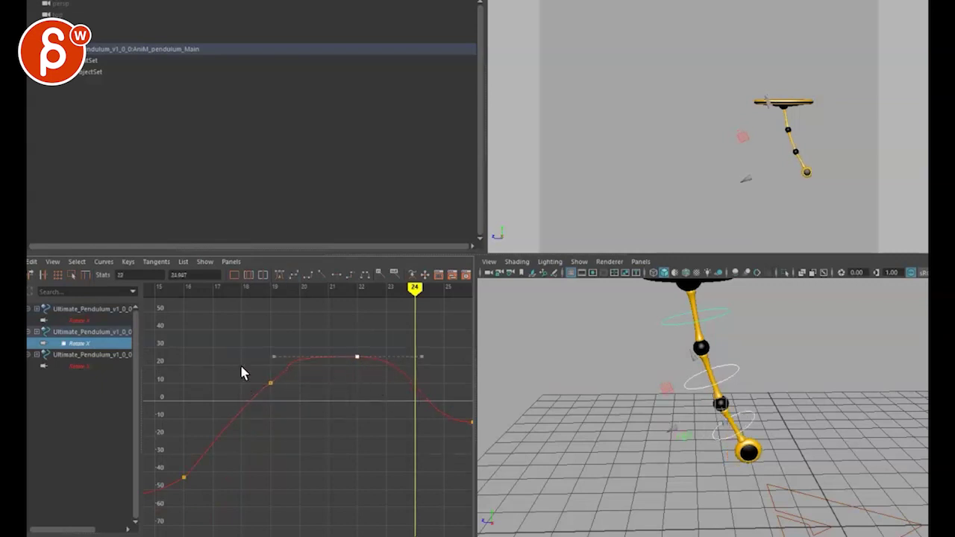
{"action": "key", "text": "ctrl+z"}
{"action": "left_click", "coordinate": [270, 383]}
{"action": "left_click", "coordinate": [301, 364]}
{"action": "middle_click_drag", "start_coordinate": [307, 349], "coordinate": [314, 346]}
{"action": "key", "text": "ctrl+z"}
{"action": "middle_click_drag", "start_coordinate": [374, 382], "coordinate": [364, 387]}
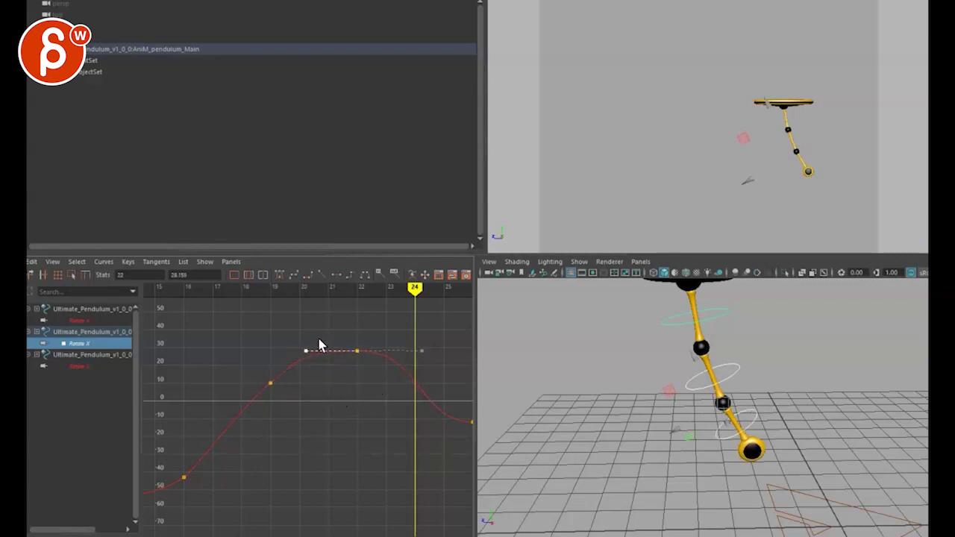
- Isolate the third listed control's Rotate X curve, shorten its frame 22 incoming tangent handle and raise that key to about 22.8
{"action": "left_click", "coordinate": [80, 366]}
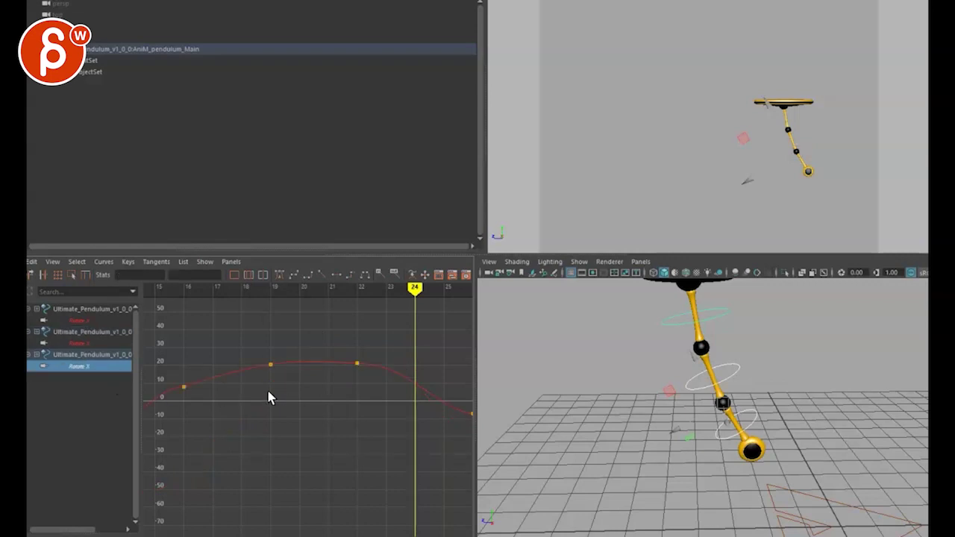
{"action": "left_click_drag", "start_coordinate": [367, 337], "coordinate": [366, 338]}
{"action": "key", "text": "f"}
{"action": "middle_click_drag", "start_coordinate": [329, 373], "coordinate": [353, 383], "text": "alt"}
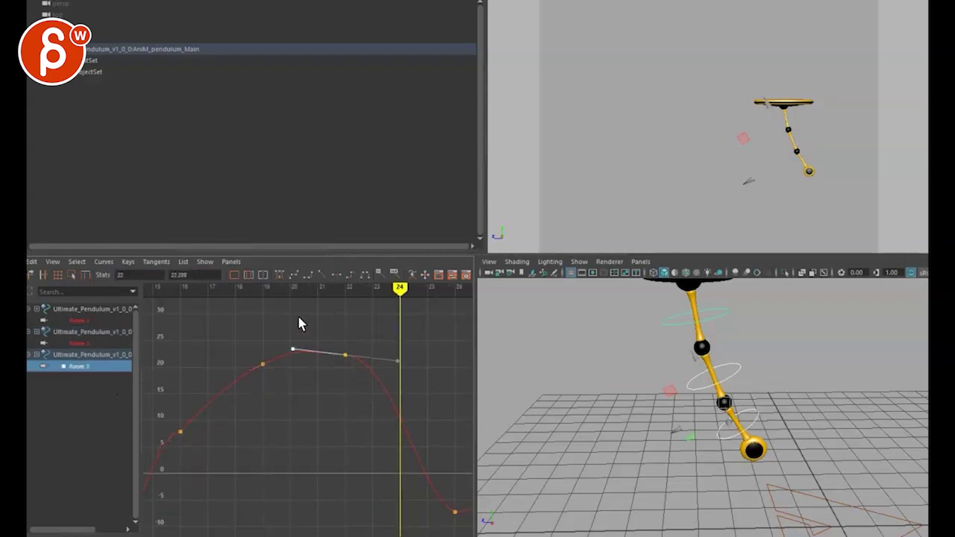
{"action": "mouse_move", "coordinate": [309, 321]}
{"action": "middle_mouse_down"}
{"action": "mouse_move", "coordinate": [318, 328]}
{"action": "mouse_move", "coordinate": [309, 305]}
{"action": "middle_mouse_up"}
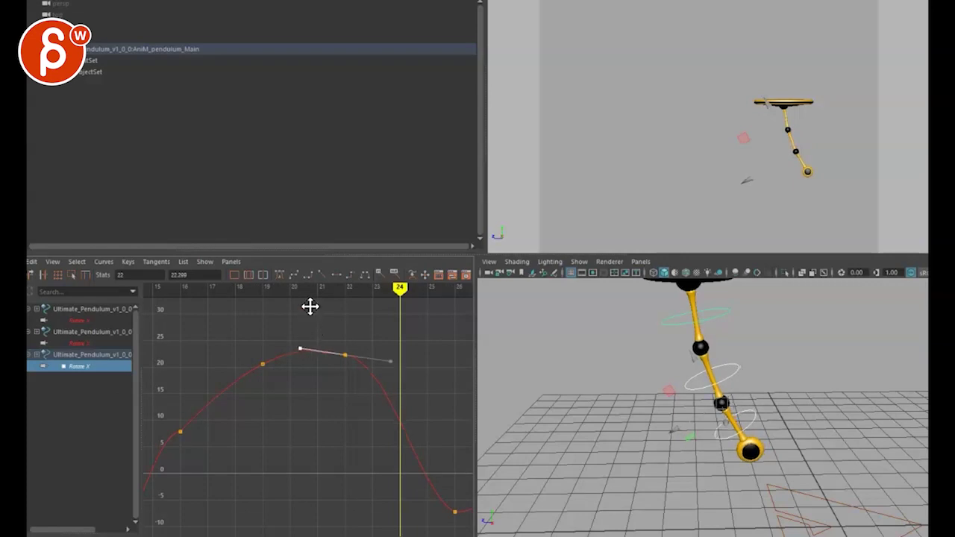
{"action": "left_click", "coordinate": [263, 364]}
{"action": "left_click", "coordinate": [345, 354]}
{"action": "middle_click_drag", "start_coordinate": [289, 332], "coordinate": [326, 341], "text": "shift"}
{"action": "key", "text": "alt+v"}
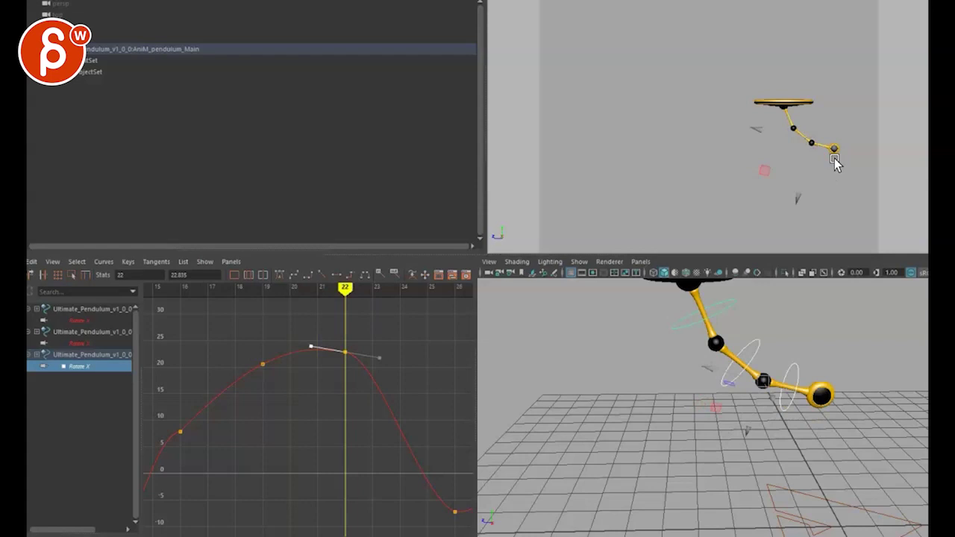
- Show all three Rotate X curves and raise their frame 22 keys together, bringing the third control's key to about 25.2
{"action": "key", "text": "q"}
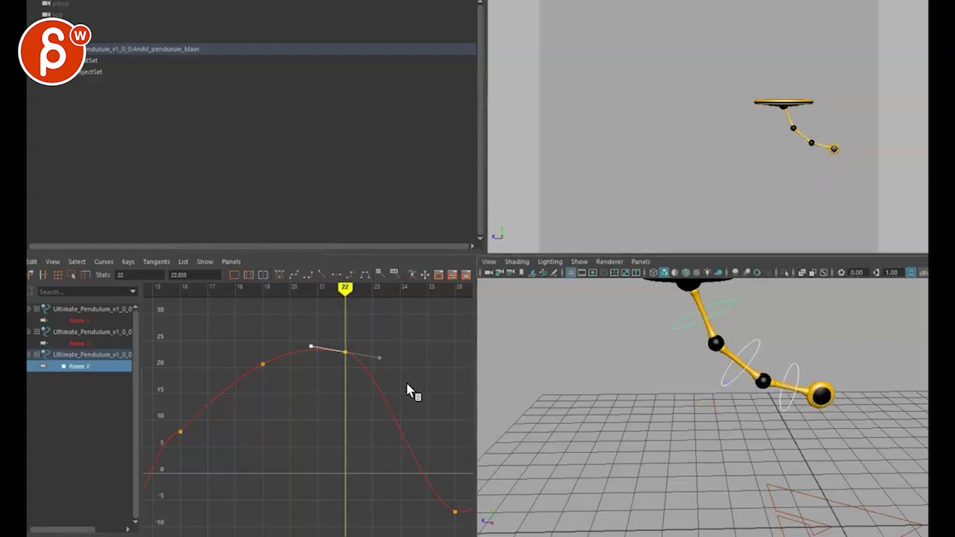
{"action": "left_click_drag", "start_coordinate": [75, 352], "coordinate": [77, 326]}
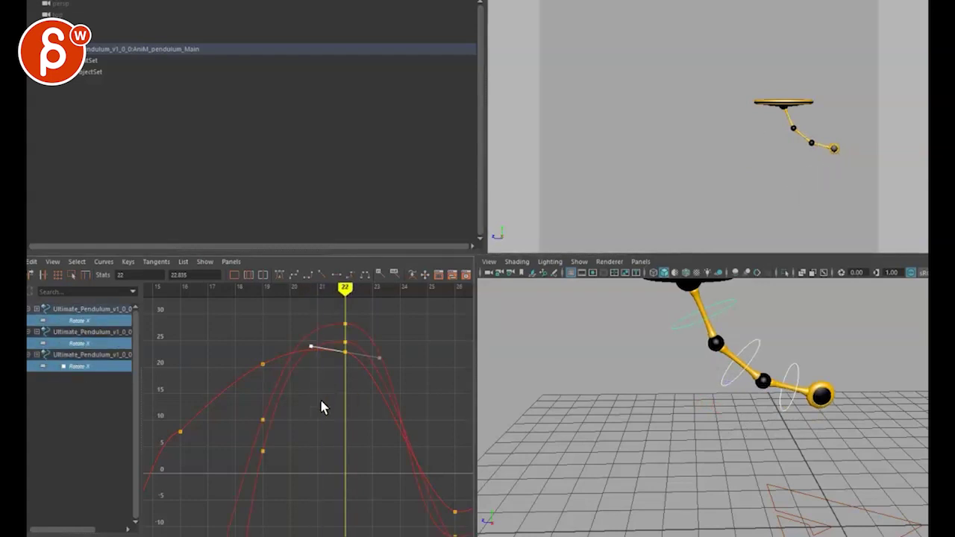
{"action": "middle_click_drag", "start_coordinate": [320, 400], "coordinate": [297, 424], "text": "alt"}
{"action": "left_click_drag", "start_coordinate": [297, 332], "coordinate": [336, 417]}
{"action": "key", "text": "w"}
{"action": "middle_click_drag", "start_coordinate": [337, 453], "coordinate": [337, 439], "text": "shift"}
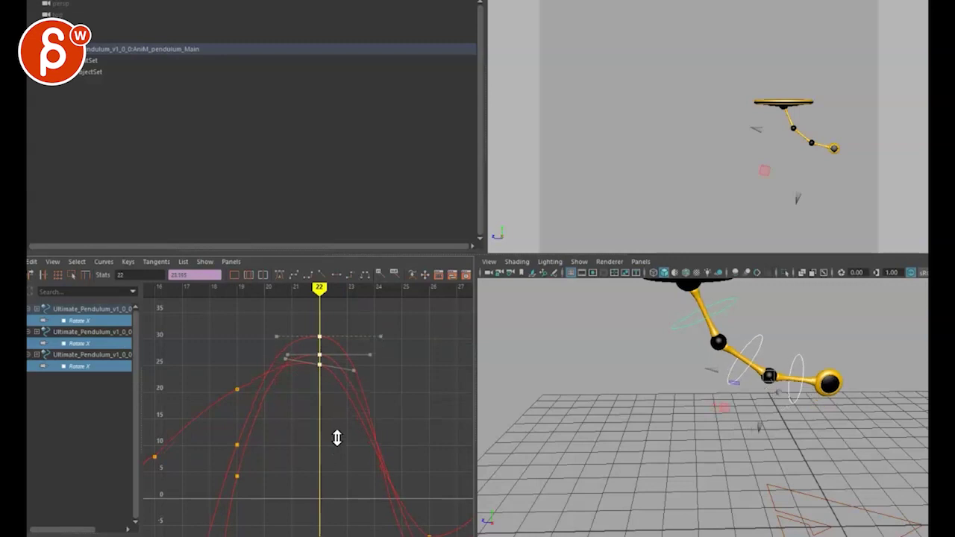
- Step through the frames around frame 22 to examine the pendulum's raised overshoot pose
{"action": "key", "text": "alt+comma"}
{"action": "key", "text": "alt+comma"}
{"action": "key", "text": "alt+comma"}
{"action": "key", "text": "alt+period"}
{"action": "key", "text": "alt+period"}
{"action": "key", "text": "alt+period"}
{"action": "key", "text": "alt+period"}
{"action": "key", "text": "alt+period"}
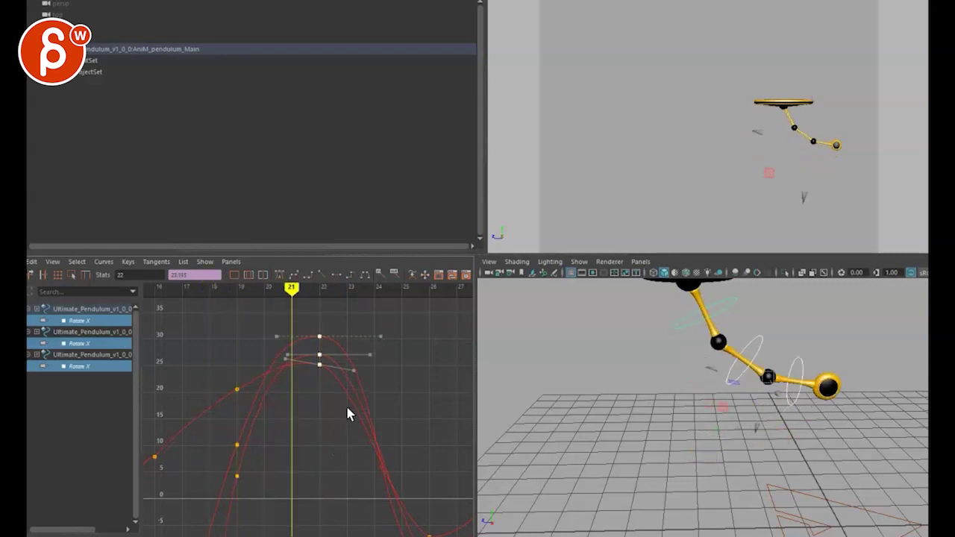
{"action": "key", "text": "alt+comma"}
{"action": "key", "text": "alt+comma"}
- Set keys on all three Rotate X curves at frame 23
{"action": "middle_click_drag", "start_coordinate": [316, 437], "coordinate": [249, 392], "text": "alt"}
{"action": "right_click_drag", "start_coordinate": [283, 394], "coordinate": [249, 399], "text": "alt"}
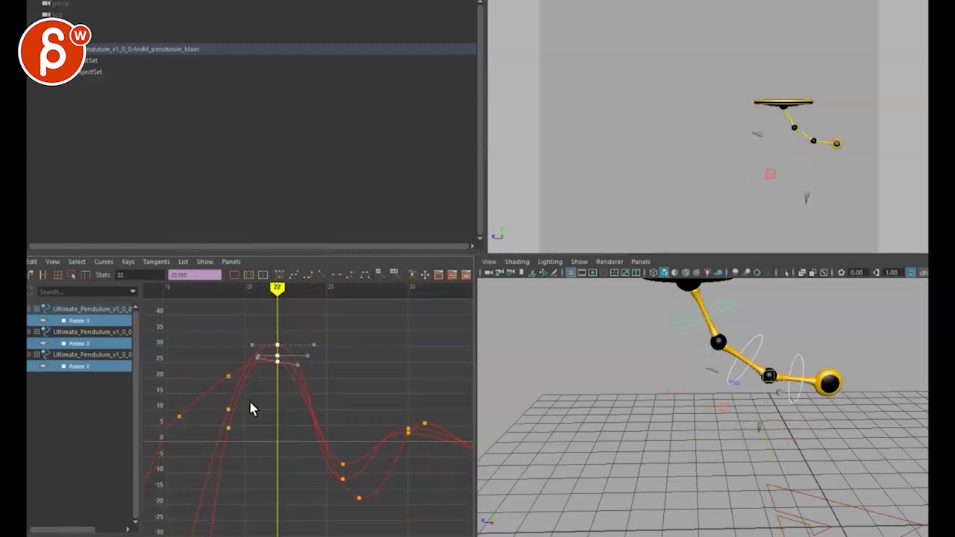
{"action": "key", "text": "alt+period"}
{"action": "right_click_drag", "start_coordinate": [275, 456], "coordinate": [248, 449], "text": "alt"}
{"action": "middle_click_drag", "start_coordinate": [252, 447], "coordinate": [231, 442], "text": "alt"}
{"action": "right_click_drag", "start_coordinate": [230, 442], "coordinate": [238, 446], "text": "alt"}
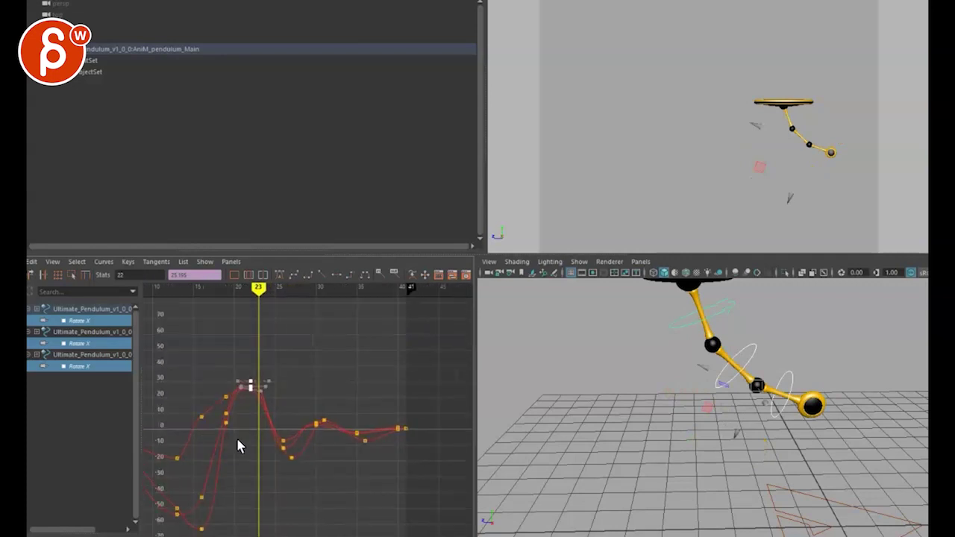
{"action": "middle_click_drag", "start_coordinate": [269, 414], "coordinate": [264, 406], "text": "alt"}
{"action": "right_click_drag", "start_coordinate": [264, 407], "coordinate": [276, 434], "text": "alt"}
{"action": "middle_click_drag", "start_coordinate": [285, 414], "coordinate": [298, 409], "text": "alt"}
{"action": "right_click_drag", "start_coordinate": [299, 410], "coordinate": [330, 422], "text": "alt"}
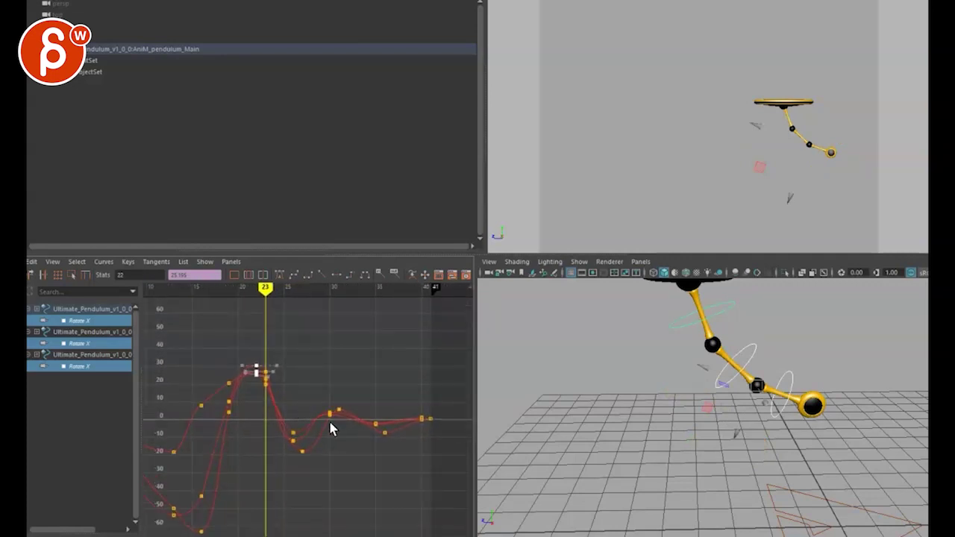
- Shift all joint keys from frame 23 onward one frame later and apply spline tangents to the frame 24 keys
{"action": "left_click_drag", "start_coordinate": [456, 459], "coordinate": [264, 341]}
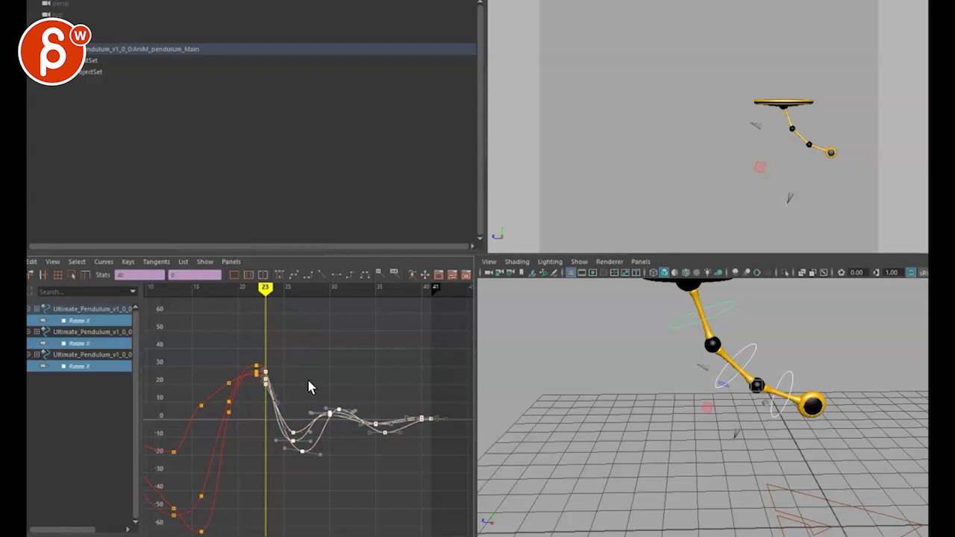
{"action": "middle_click_drag", "start_coordinate": [314, 381], "coordinate": [319, 382], "text": "shift"}
{"action": "left_click", "coordinate": [275, 373]}
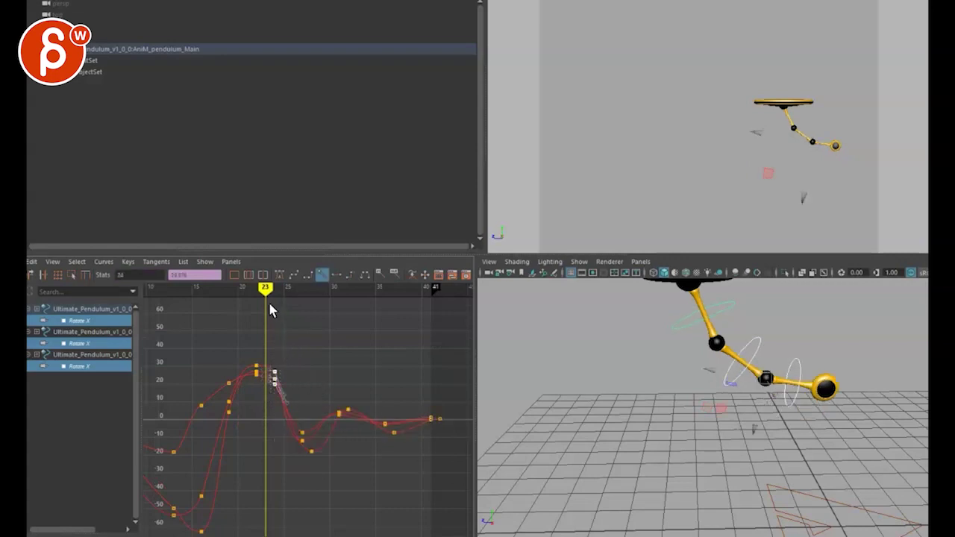
{"action": "left_click", "coordinate": [290, 277]}
- Step back and forth through the overshoot frames to examine the spacing of the end ball up to frame 24
{"action": "key", "text": "alt+comma"}
{"action": "key", "text": "alt+comma"}
{"action": "key", "text": "alt+comma"}
{"action": "key", "text": "alt+comma"}
{"action": "key", "text": "alt+period"}
{"action": "key", "text": "alt+period"}
{"action": "key", "text": "alt+period"}
{"action": "key", "text": "alt+period"}
{"action": "key", "text": "alt+period"}
{"action": "key", "text": "alt+period"}
{"action": "key", "text": "alt+comma"}
{"action": "key", "text": "alt+comma"}
{"action": "key", "text": "alt+comma"}
{"action": "key", "text": "alt+comma"}
{"action": "key", "text": "alt+comma"}
{"action": "key", "text": "alt+comma"}
{"action": "key", "text": "alt+comma"}
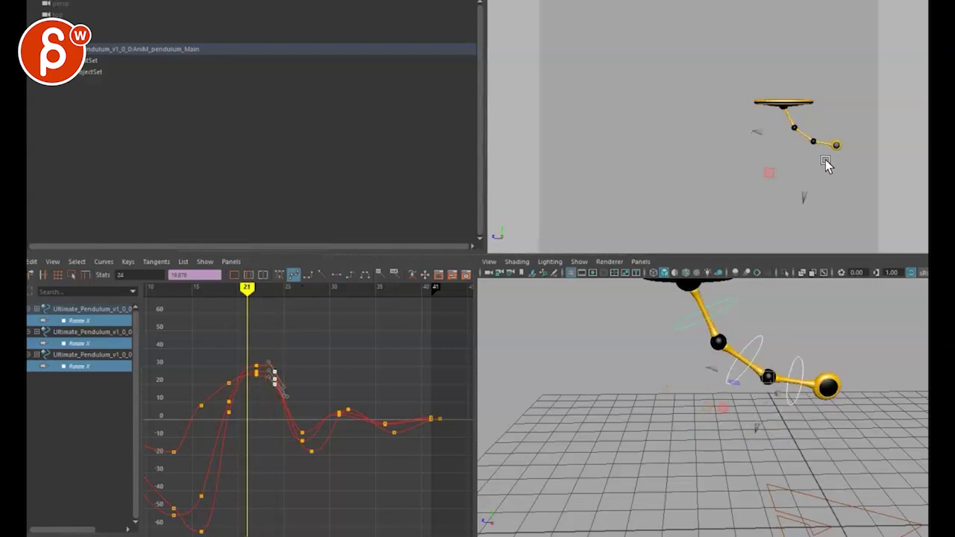
{"action": "key", "text": "alt+period"}
{"action": "key", "text": "alt+period"}
{"action": "key", "text": "alt+period"}
{"action": "key", "text": "alt+period"}
{"action": "key", "text": "alt+period"}
{"action": "key", "text": "alt+period"}
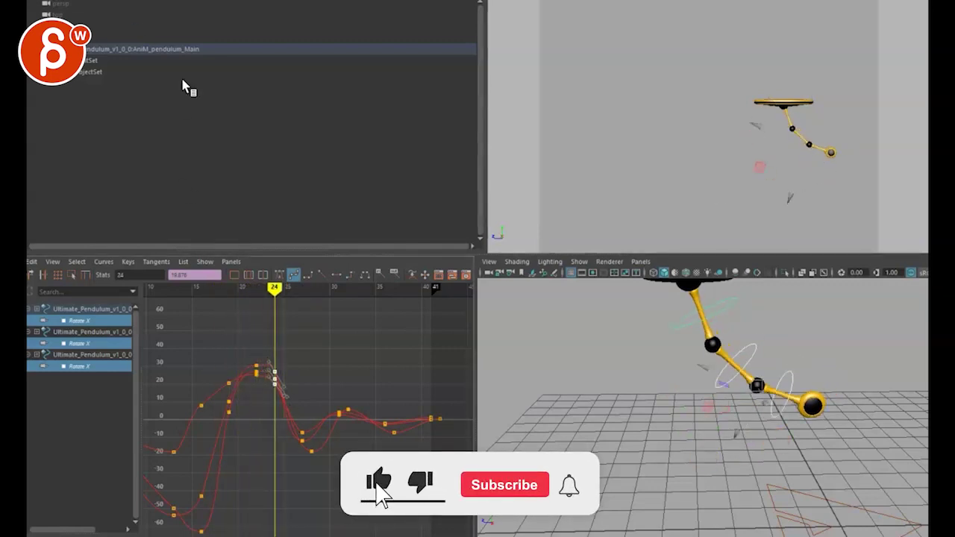
- Tilt the outgoing tangent of the first listed control's Rotate X key at frame 22 slightly upward
{"action": "mouse_move", "coordinate": [241, 344]}
{"action": "left_mouse_down"}
{"action": "mouse_move", "coordinate": [299, 415]}
{"action": "mouse_move", "coordinate": [234, 343]}
{"action": "mouse_move", "coordinate": [259, 394]}
{"action": "left_mouse_up"}
{"action": "left_click_drag", "start_coordinate": [273, 362], "coordinate": [278, 396]}
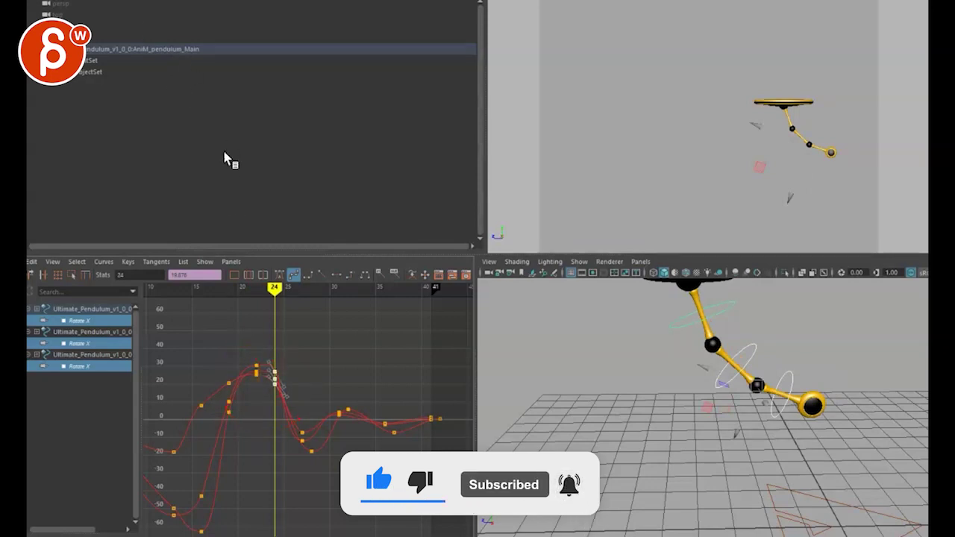
{"action": "right_click_drag", "start_coordinate": [308, 380], "coordinate": [340, 391], "text": "alt"}
{"action": "middle_click_drag", "start_coordinate": [340, 391], "coordinate": [375, 425], "text": "alt"}
{"action": "left_click", "coordinate": [300, 360]}
{"action": "left_click", "coordinate": [289, 337]}
{"action": "middle_click_drag", "start_coordinate": [292, 330], "coordinate": [293, 339]}
{"action": "left_click_drag", "start_coordinate": [245, 335], "coordinate": [262, 351]}
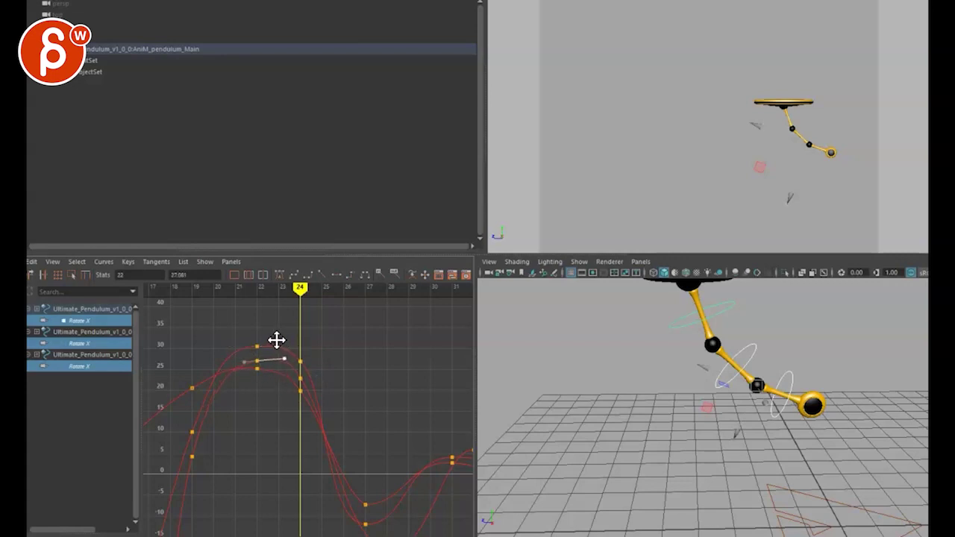
- Examine the end ball's spacing frame by frame around frame 23 after the tangent adjustment
{"action": "key", "text": "alt+comma"}
{"action": "key", "text": "alt+comma"}
{"action": "key", "text": "alt+comma"}
{"action": "key", "text": "alt+comma"}
{"action": "key", "text": "alt+period"}
{"action": "key", "text": "alt+comma"}
{"action": "key", "text": "alt+comma"}
{"action": "key", "text": "alt+comma"}
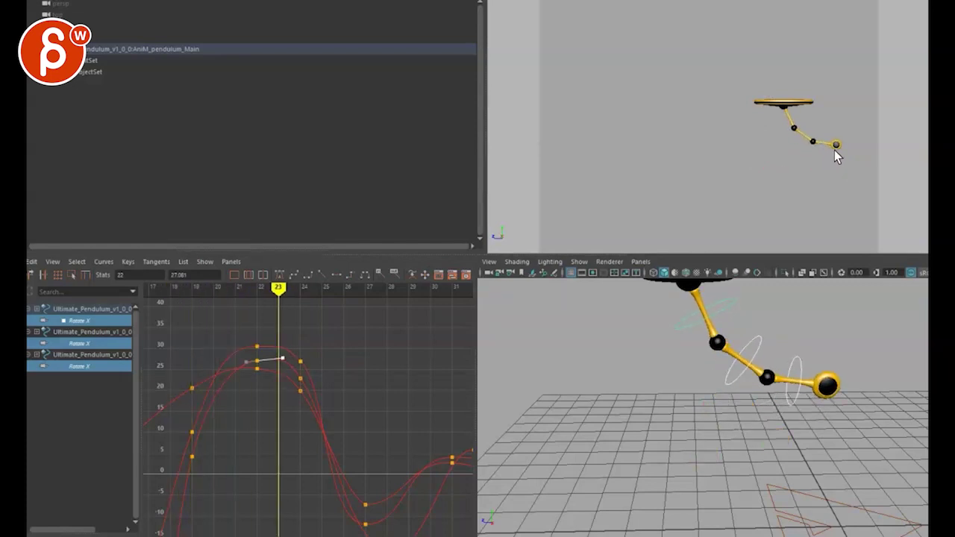
- Play the animation in the enlarged camera view and in the four-panel layout to review the settling motion
{"action": "key", "text": "space"}
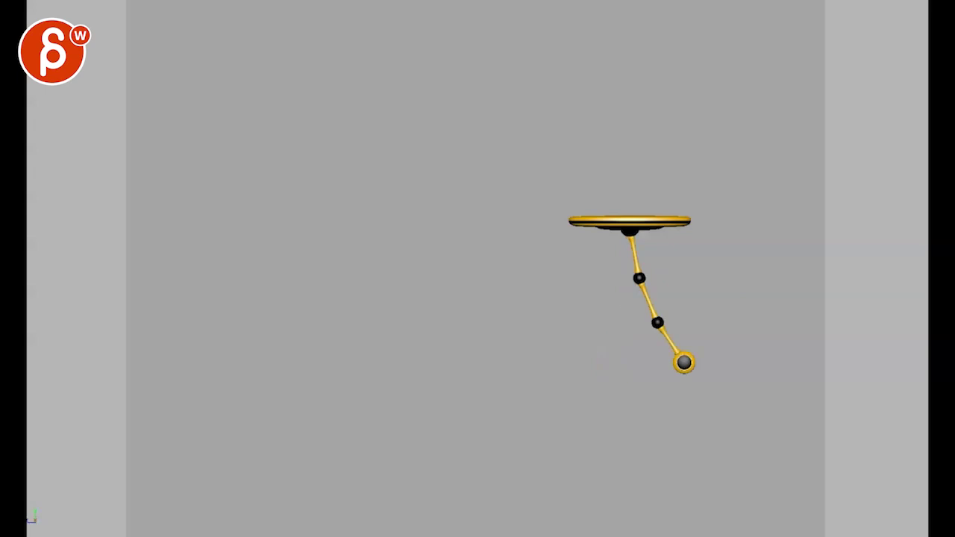
{"action": "key", "text": "space"}
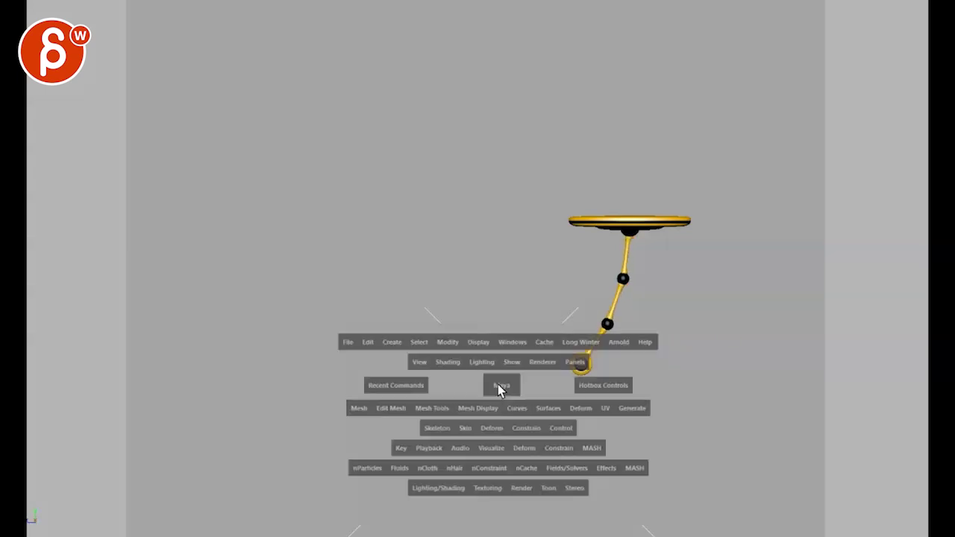
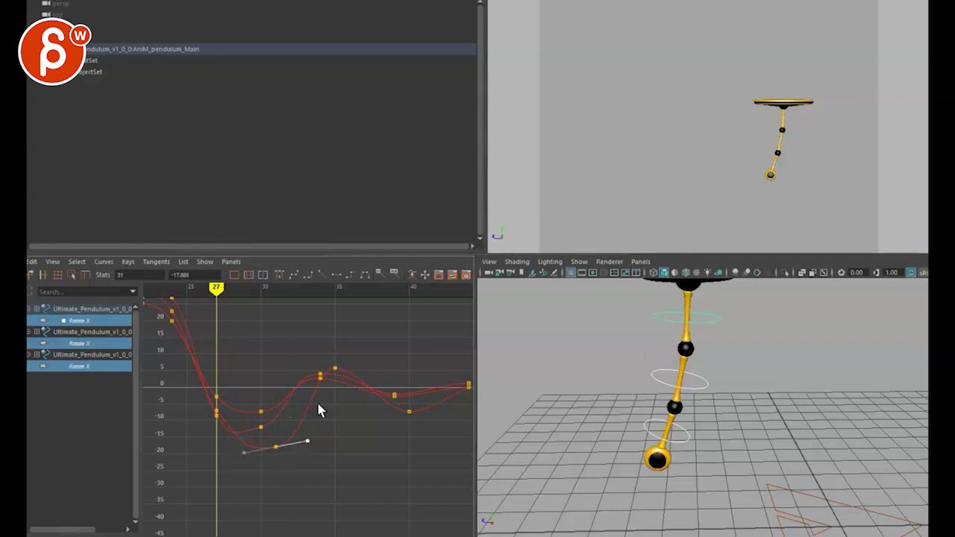
{"action": "key", "text": "alt+v"}
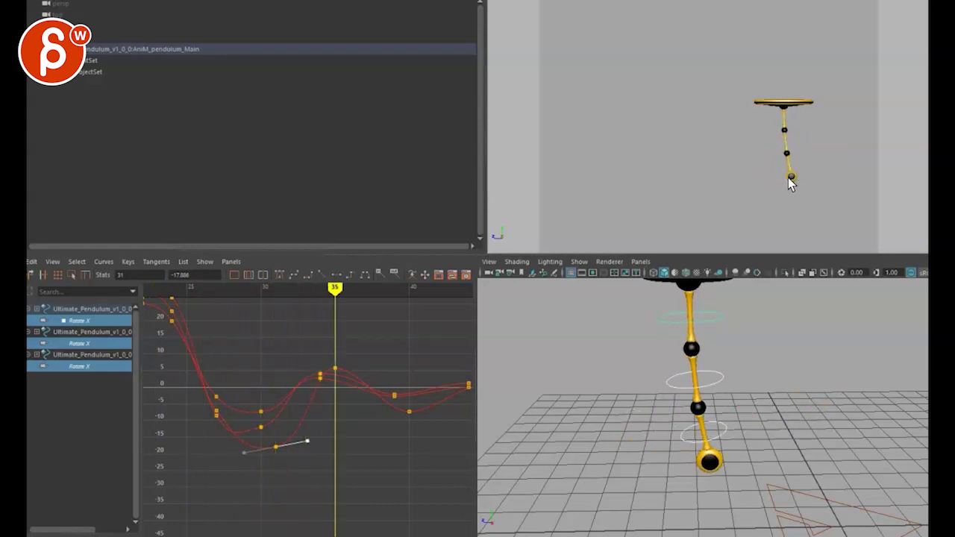
- Shift the joint keys from frame 34 onward one frame later and tilt the outgoing tangents of the frame 35 and 36 keys upward
{"action": "middle_click_drag", "start_coordinate": [364, 408], "coordinate": [245, 437], "text": "alt"}
{"action": "left_click_drag", "start_coordinate": [439, 452], "coordinate": [256, 324]}
{"action": "left_click_drag", "start_coordinate": [266, 432], "coordinate": [290, 347]}
{"action": "middle_click_drag", "start_coordinate": [290, 347], "coordinate": [310, 329]}
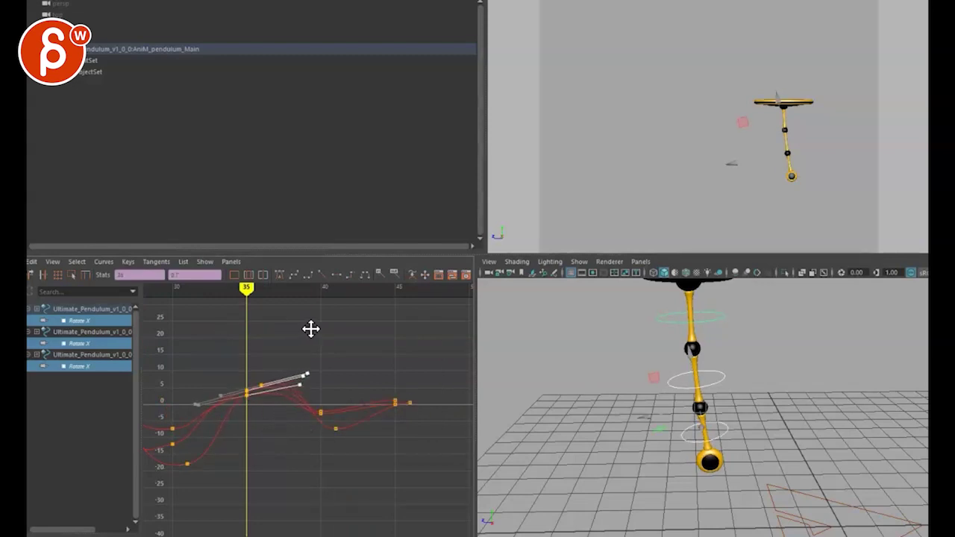
- Shift the joint keys from frame 35 onward one frame later, delay the final two key groups one more frame, and play the animation
{"action": "left_click_drag", "start_coordinate": [444, 472], "coordinate": [235, 341]}
{"action": "middle_click_drag", "start_coordinate": [284, 331], "coordinate": [289, 343]}
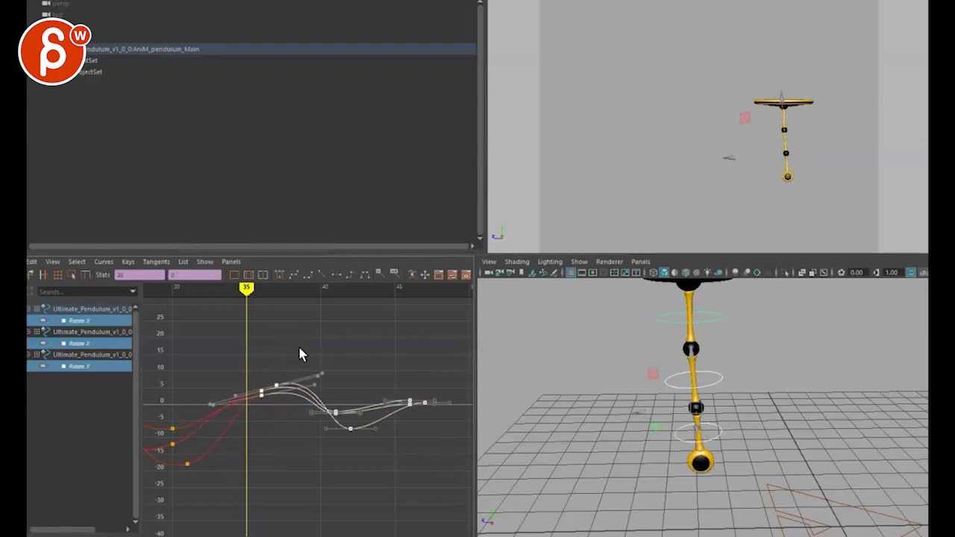
{"action": "left_click_drag", "start_coordinate": [319, 477], "coordinate": [436, 354]}
{"action": "middle_click_drag", "start_coordinate": [423, 352], "coordinate": [429, 363]}
{"action": "key", "text": "alt+v"}
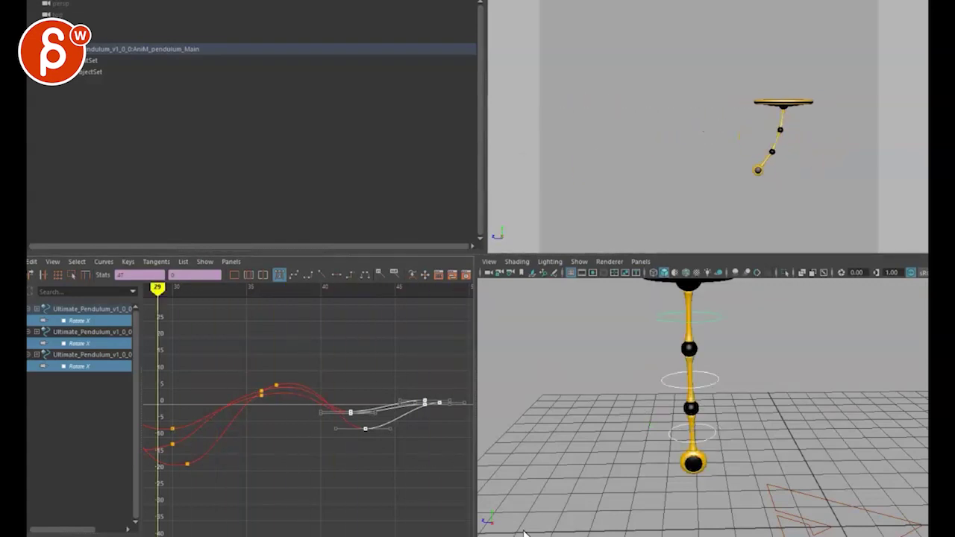
- Shift the joint keys from frame 36 onward one frame earlier and replay the animation in the enlarged camera view
{"action": "left_click_drag", "start_coordinate": [451, 439], "coordinate": [218, 316]}
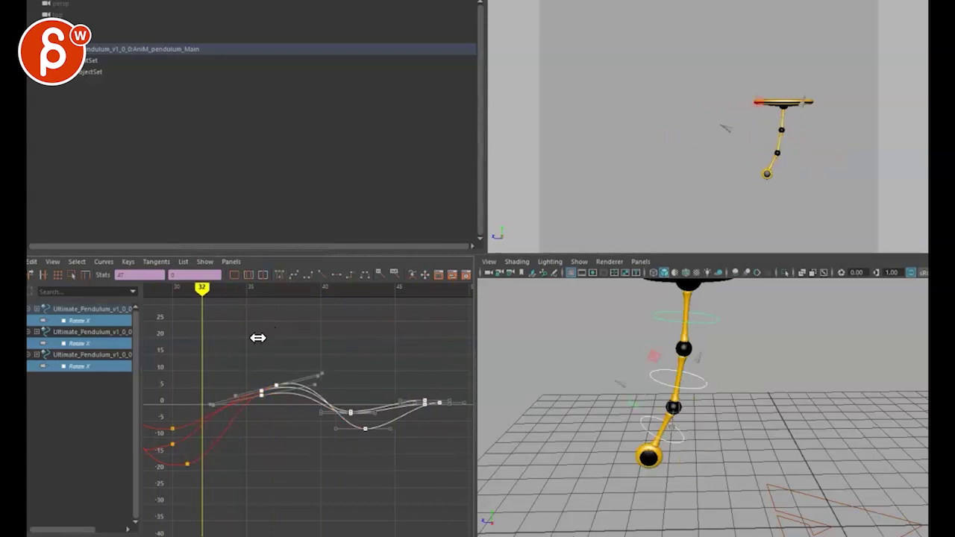
{"action": "middle_click_drag", "start_coordinate": [259, 338], "coordinate": [252, 338], "text": "shift"}
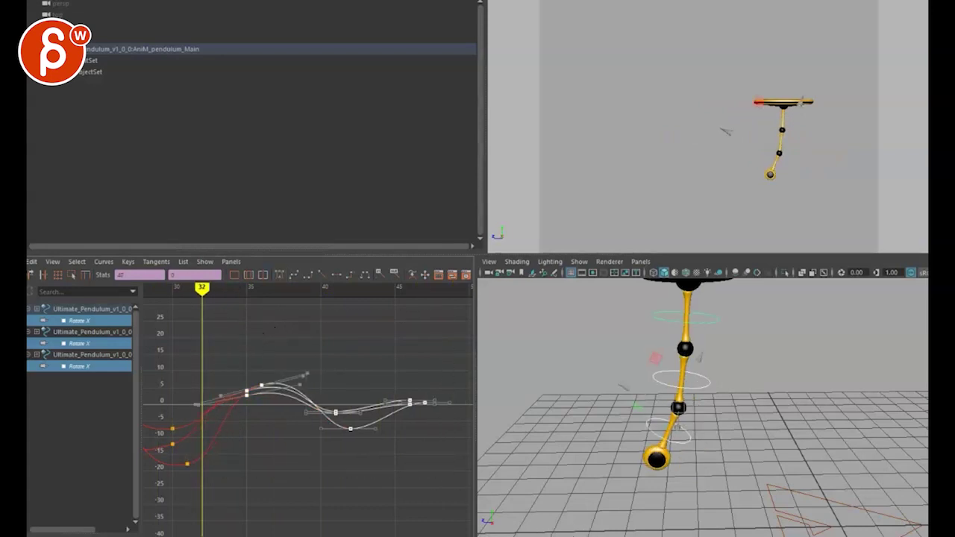
{"action": "left_click", "coordinate": [135, 536]}
{"action": "middle_click", "coordinate": [610, 167]}
{"action": "key", "text": "alt+v"}
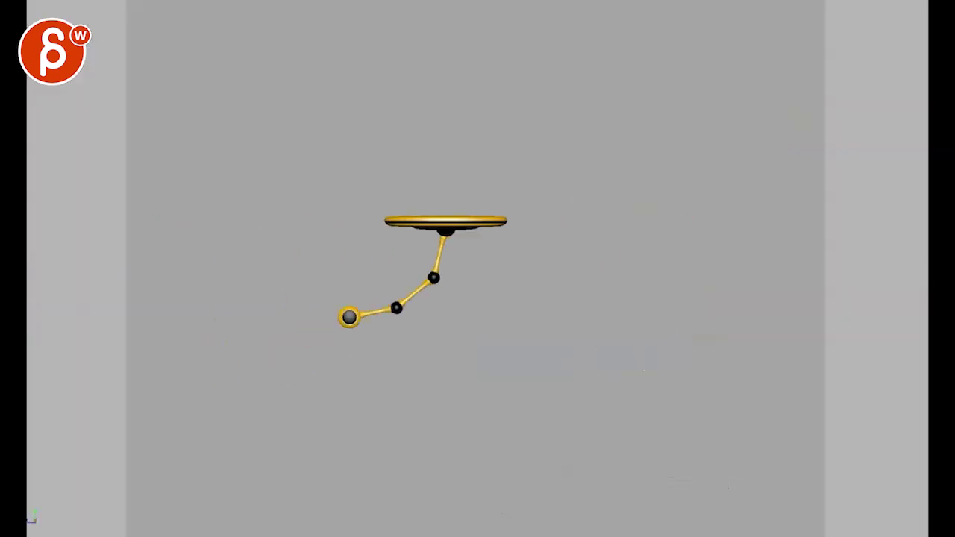
- Sketch the pendulum's curled shape and the end ball's swing arc in red over the camera view, and clear the annotations
{"action": "mouse_move", "coordinate": [603, 237]}
{"action": "left_mouse_down"}
{"action": "mouse_move", "coordinate": [550, 287]}
{"action": "mouse_move", "coordinate": [493, 265]}
{"action": "left_mouse_up"}
{"action": "left_click_drag", "start_coordinate": [486, 257], "coordinate": [498, 249]}
{"action": "left_click_drag", "start_coordinate": [443, 258], "coordinate": [663, 324]}
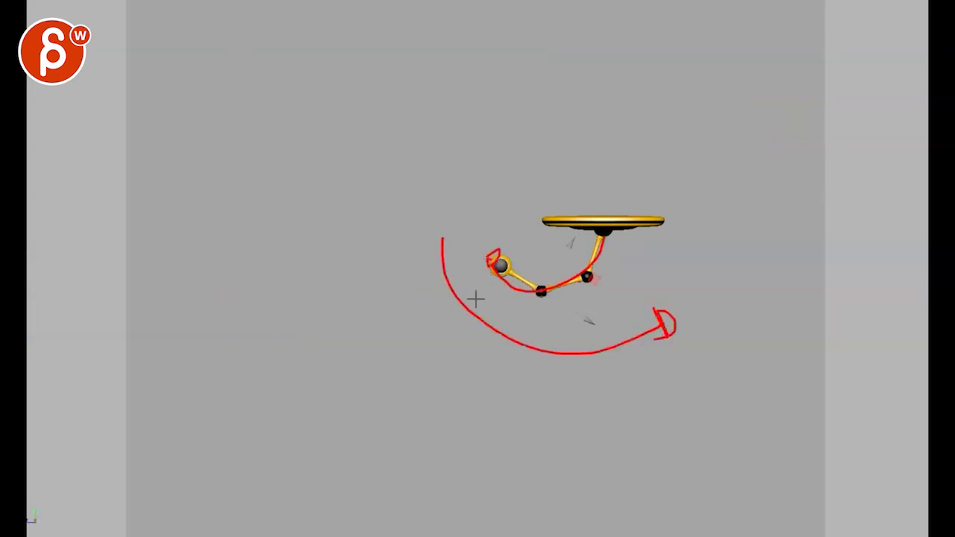
{"action": "key", "text": "Escape"}
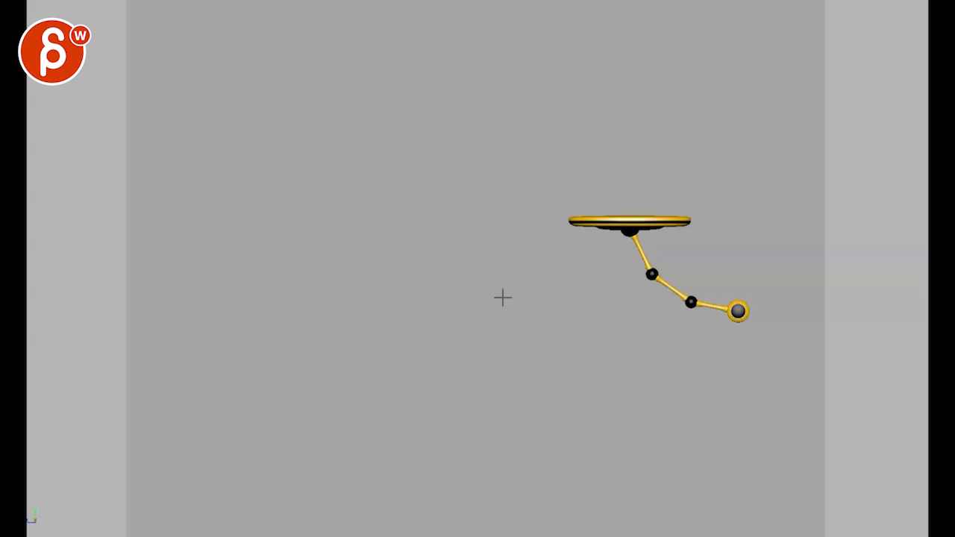
- Sketch the curled pendulum, its swing arc and a slanted line with rebounding paths beside the overshoot pose, and clear the annotations
{"action": "mouse_move", "coordinate": [625, 234]}
{"action": "left_mouse_down"}
{"action": "mouse_move", "coordinate": [476, 260]}
{"action": "mouse_move", "coordinate": [490, 270]}
{"action": "left_mouse_up"}
{"action": "left_click_drag", "start_coordinate": [466, 304], "coordinate": [701, 351]}
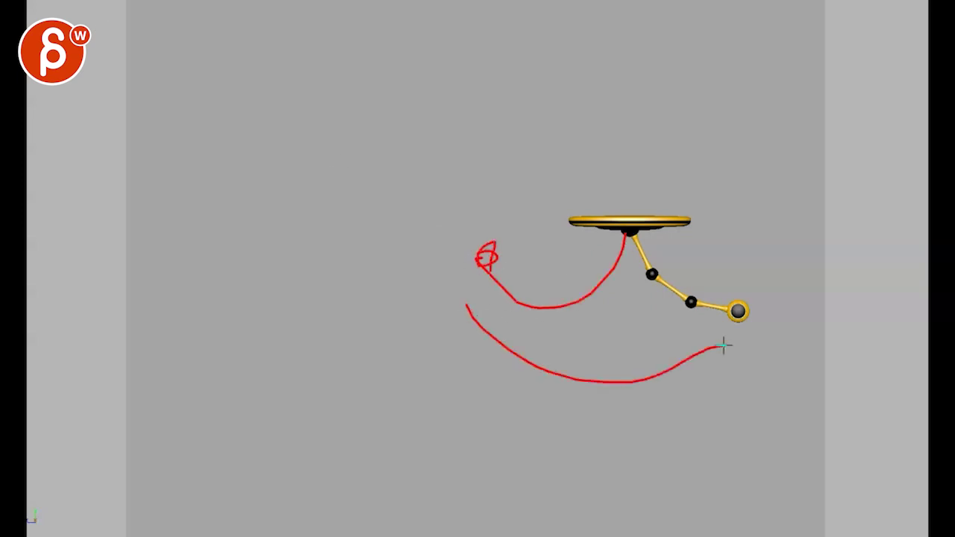
{"action": "left_click_drag", "start_coordinate": [711, 230], "coordinate": [821, 402]}
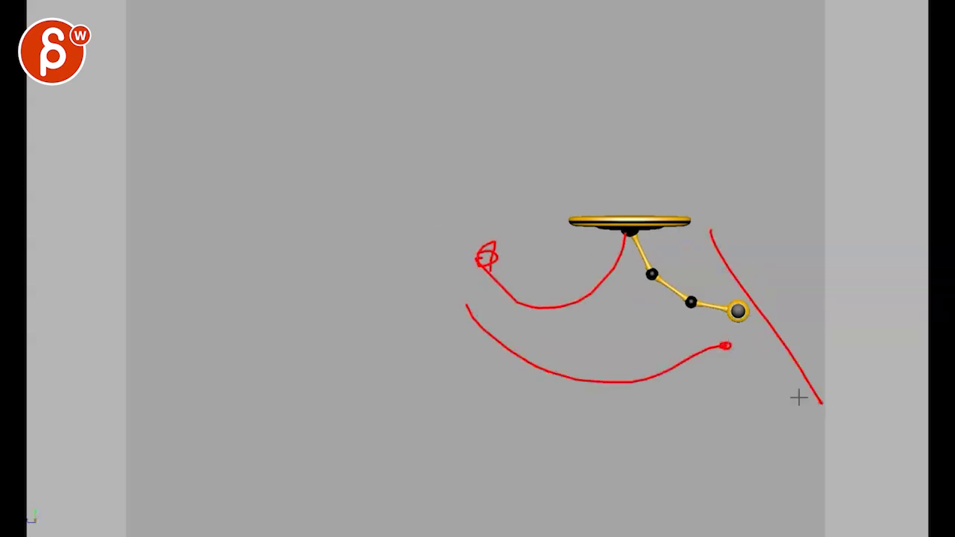
{"action": "left_click_drag", "start_coordinate": [591, 358], "coordinate": [695, 402]}
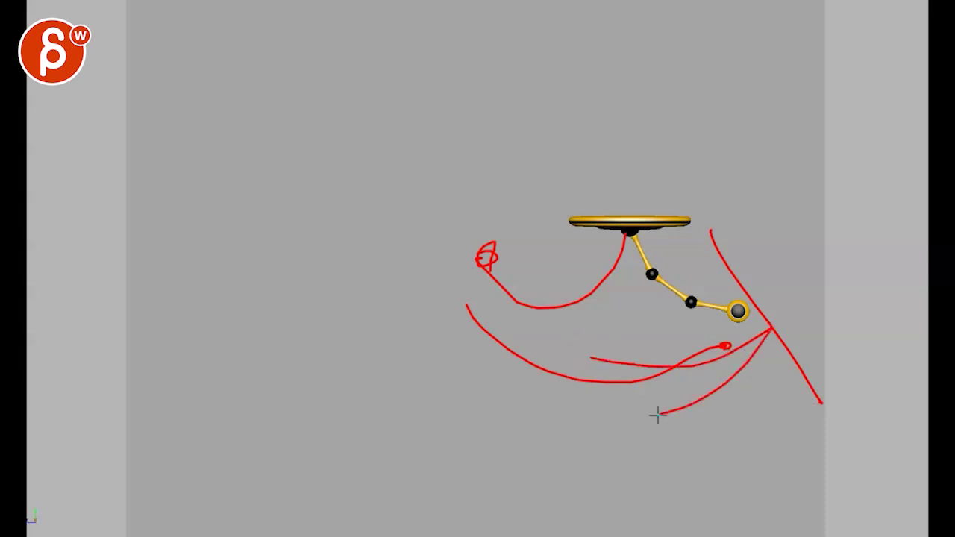
{"action": "left_click", "coordinate": [560, 9]}
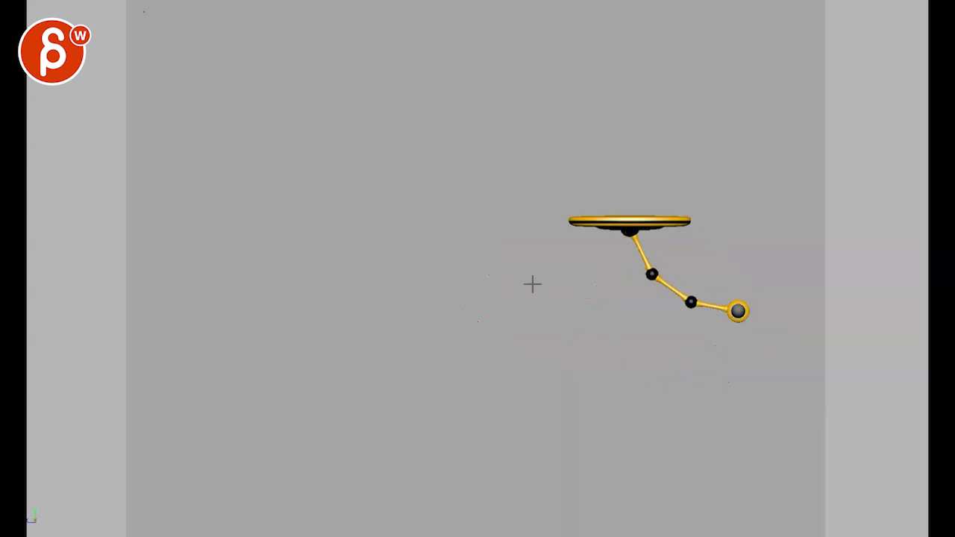
- Sketch the pendulum's curled shape, its opposite mirrored curl and the ball's swing arc in red over the camera view, and clear the annotations
{"action": "left_click_drag", "start_coordinate": [647, 253], "coordinate": [735, 309]}
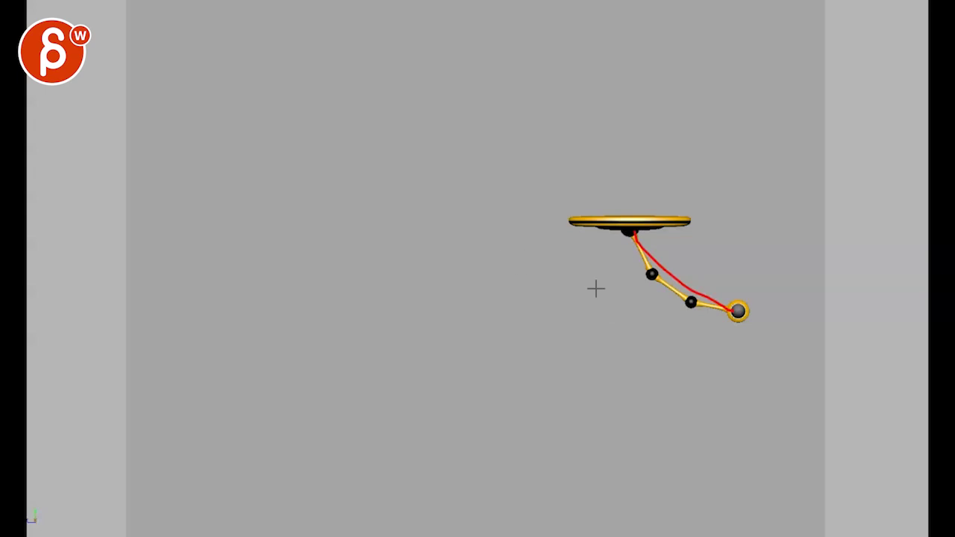
{"action": "left_click_drag", "start_coordinate": [630, 232], "coordinate": [495, 271]}
{"action": "mouse_move", "coordinate": [478, 273]}
{"action": "left_mouse_down"}
{"action": "mouse_move", "coordinate": [537, 333]}
{"action": "mouse_move", "coordinate": [758, 353]}
{"action": "left_mouse_up"}
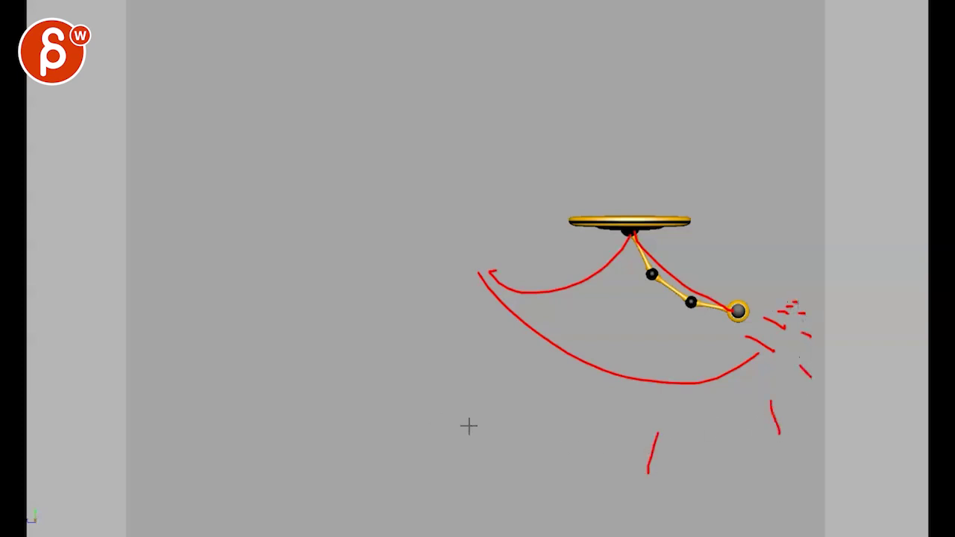
{"action": "key", "text": "Escape"}
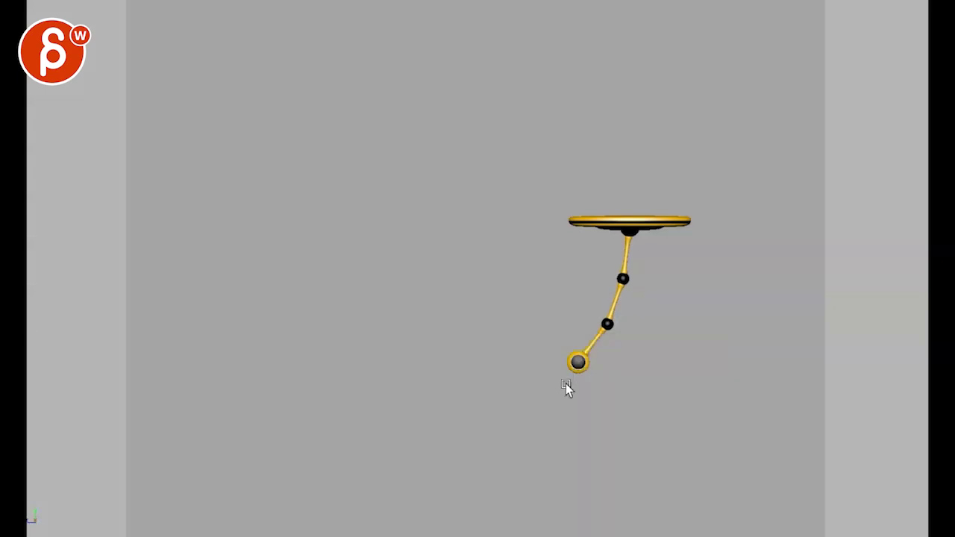
- Lower the three joints' overshoot keys near frame 30 and delay the end joint's overshoot key to frame 31
{"action": "key", "text": "space"}
{"action": "left_click", "coordinate": [628, 409]}
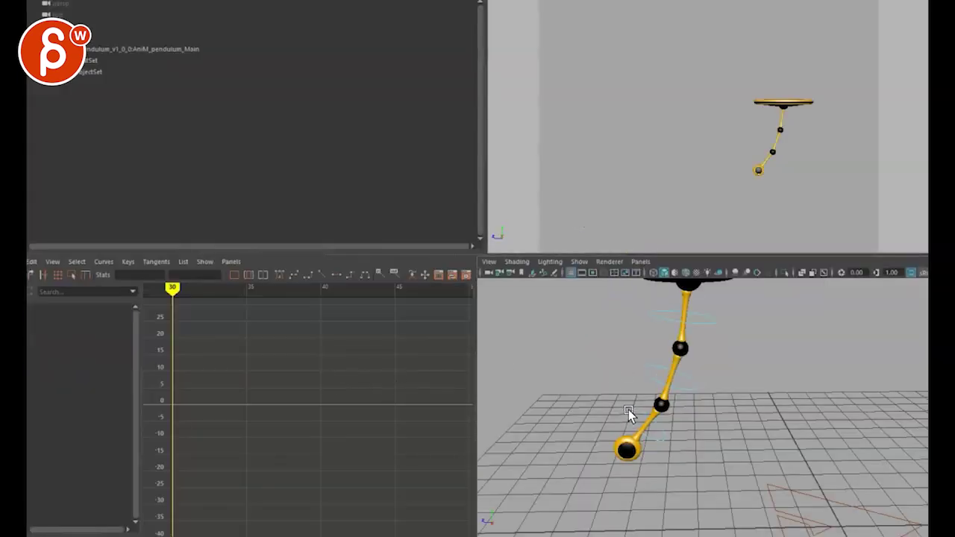
{"action": "left_click", "coordinate": [646, 366], "text": "shift"}
{"action": "left_click", "coordinate": [651, 313], "text": "shift"}
{"action": "middle_click_drag", "start_coordinate": [377, 425], "coordinate": [448, 420], "text": "alt"}
{"action": "right_click_drag", "start_coordinate": [328, 410], "coordinate": [371, 410], "text": "alt"}
{"action": "middle_click_drag", "start_coordinate": [317, 436], "coordinate": [317, 457], "text": "shift"}
{"action": "left_click_drag", "start_coordinate": [235, 503], "coordinate": [262, 458]}
{"action": "mouse_move", "coordinate": [279, 447]}
{"action": "middle_mouse_down"}
{"action": "mouse_move", "coordinate": [288, 441]}
{"action": "mouse_move", "coordinate": [293, 450]}
{"action": "middle_mouse_up"}
- Tilt the outgoing tangent of the top joint's frame-30 key upward, select the end joint's frame-31 key and play the animation
{"action": "left_click_drag", "start_coordinate": [308, 411], "coordinate": [312, 414]}
{"action": "middle_click_drag", "start_coordinate": [313, 395], "coordinate": [349, 388], "text": "shift"}
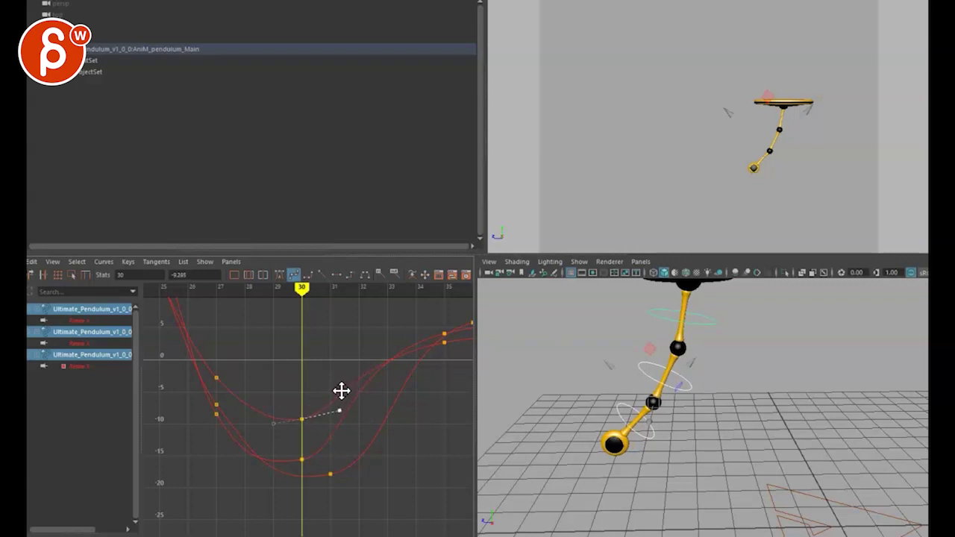
{"action": "left_click_drag", "start_coordinate": [319, 483], "coordinate": [346, 464]}
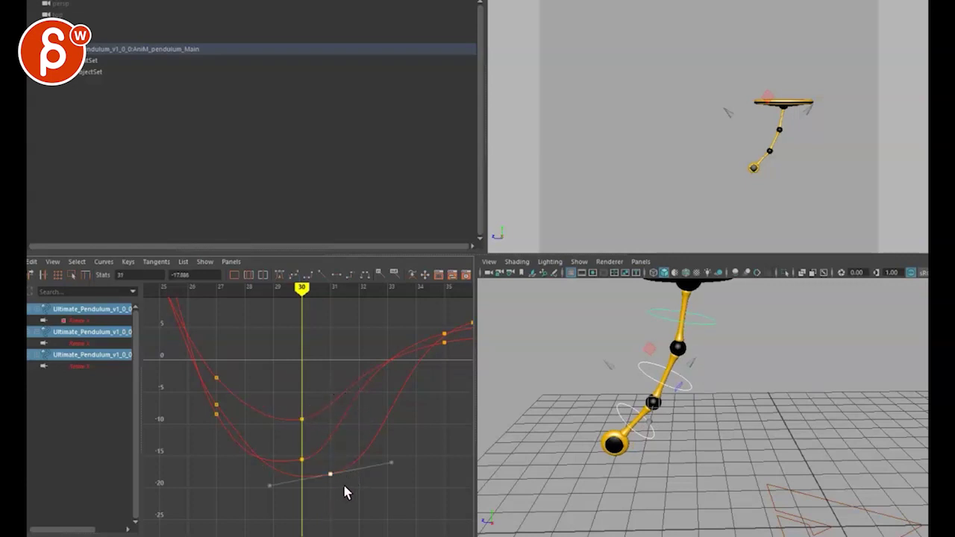
{"action": "key", "text": "alt+v"}
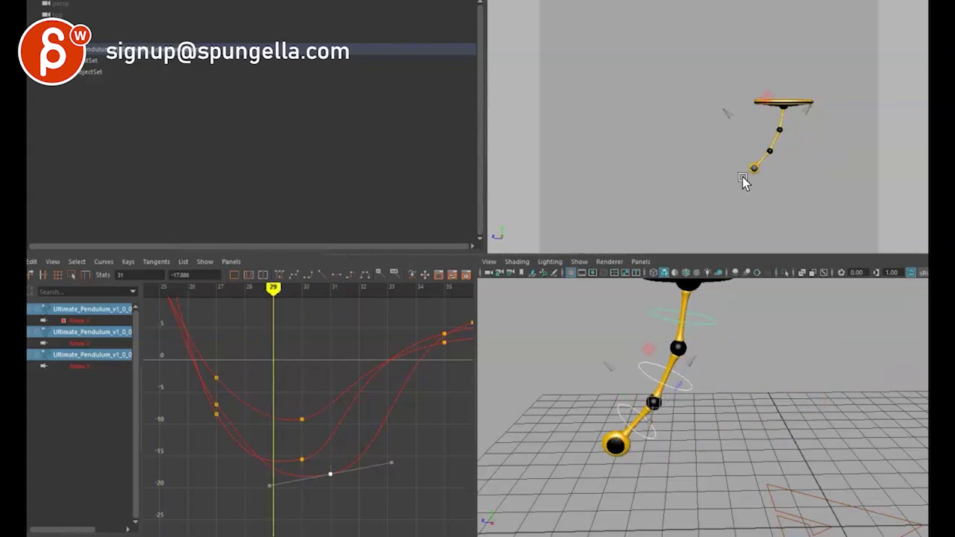
- Lower the top and middle joints' frame-30 keys to about -10 and -17, the end joint's frame-31 key to -24.037, and replay the animation
{"action": "left_click", "coordinate": [301, 422]}
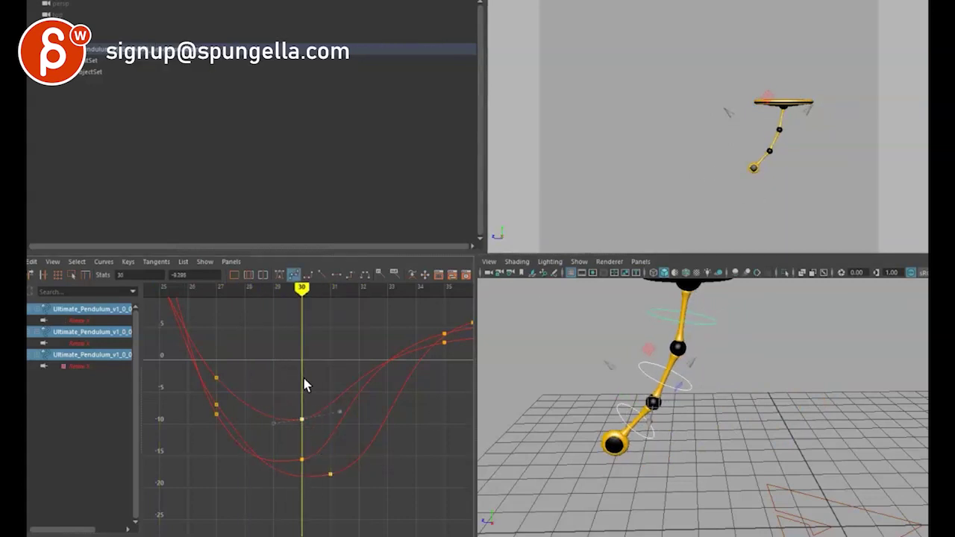
{"action": "left_click", "coordinate": [300, 461]}
{"action": "middle_click_drag", "start_coordinate": [309, 428], "coordinate": [308, 439], "text": "shift"}
{"action": "left_click", "coordinate": [330, 473]}
{"action": "middle_click_drag", "start_coordinate": [337, 468], "coordinate": [336, 514]}
{"action": "key", "text": "alt+v"}
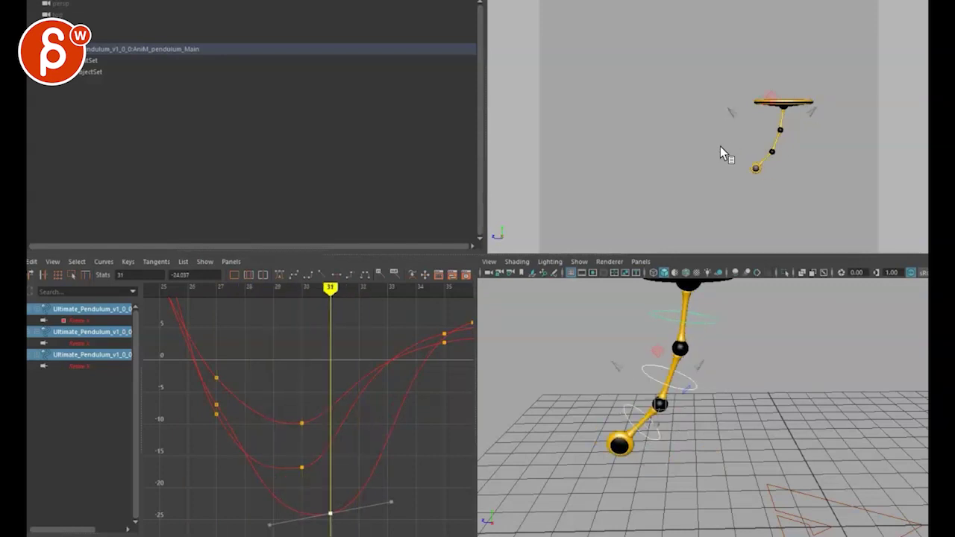
{"action": "key", "text": "alt+v"}
- Rotate only the end joint to -32.542 at frame 32 and give the new key linear tangents
{"action": "middle_click_drag", "start_coordinate": [337, 466], "coordinate": [277, 421], "text": "alt"}
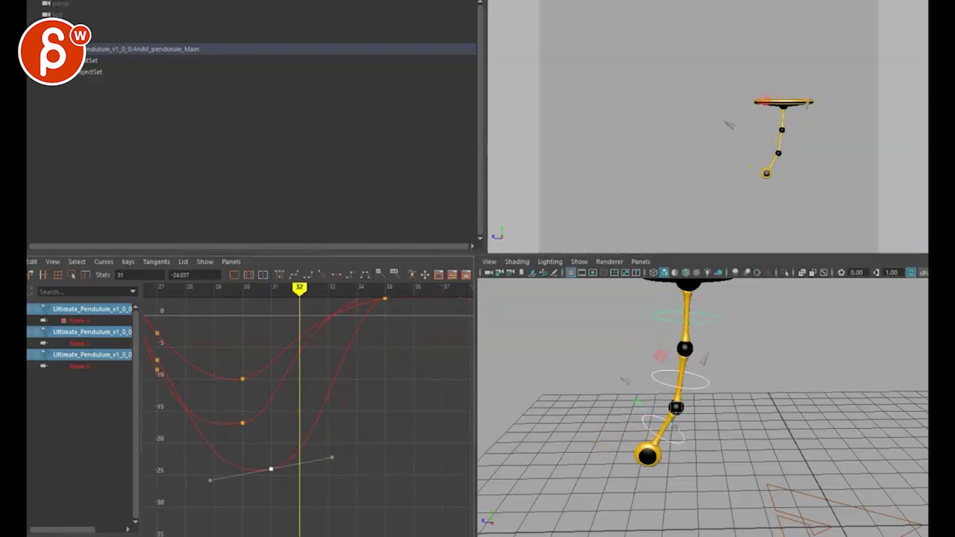
{"action": "left_click", "coordinate": [674, 461]}
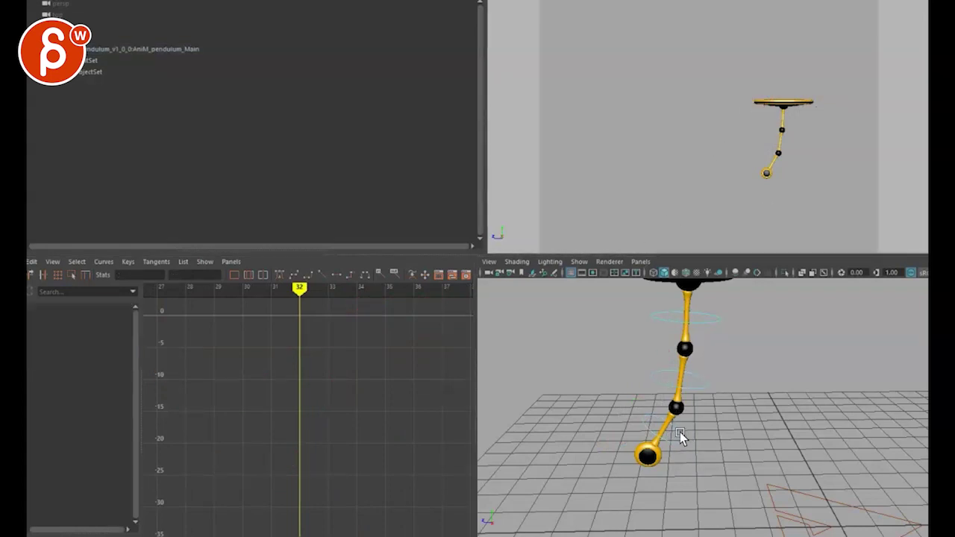
{"action": "left_click", "coordinate": [679, 457]}
{"action": "left_click_drag", "start_coordinate": [746, 109], "coordinate": [748, 106]}
{"action": "middle_click_drag", "start_coordinate": [329, 392], "coordinate": [345, 368], "text": "alt"}
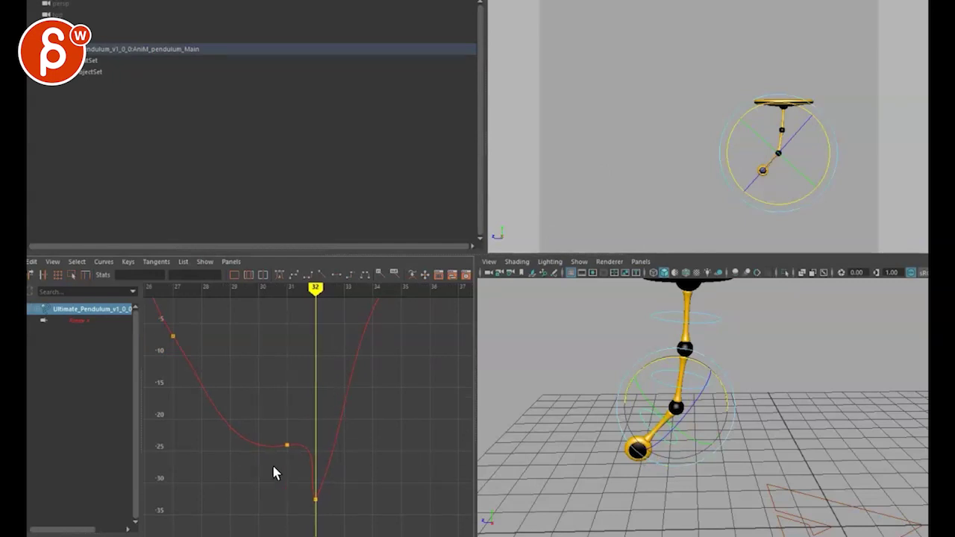
{"action": "left_click_drag", "start_coordinate": [292, 443], "coordinate": [296, 439]}
{"action": "left_click_drag", "start_coordinate": [315, 494], "coordinate": [290, 522]}
{"action": "right_click_drag", "start_coordinate": [294, 443], "coordinate": [296, 471], "text": "alt+shift"}
{"action": "middle_click_drag", "start_coordinate": [319, 458], "coordinate": [376, 428], "text": "alt"}
- Step back and forth through the frames around the end joint's frame-32 key to examine how the ball drags
{"action": "key", "text": "alt+comma"}
{"action": "key", "text": "alt+comma"}
{"action": "key", "text": "alt+comma"}
{"action": "key", "text": "alt+period"}
{"action": "key", "text": "alt+period"}
{"action": "key", "text": "alt+comma"}
{"action": "key", "text": "alt+period"}
{"action": "key", "text": "alt+period"}
{"action": "key", "text": "alt+period"}
{"action": "key", "text": "alt+period"}
{"action": "key", "text": "alt+period"}
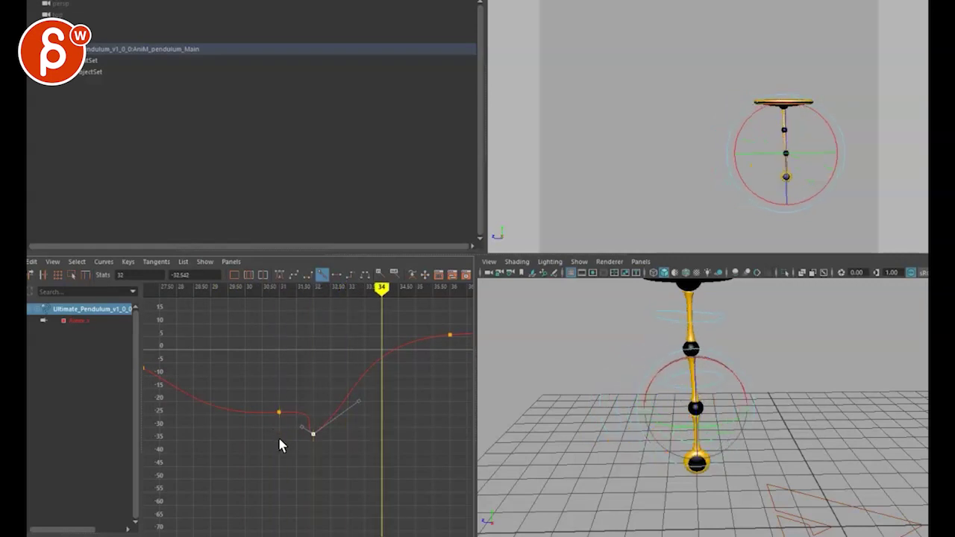
{"action": "middle_click_drag", "start_coordinate": [352, 422], "coordinate": [291, 458], "text": "alt"}
{"action": "key", "text": "alt+comma"}
{"action": "key", "text": "alt+comma"}
{"action": "key", "text": "alt+comma"}
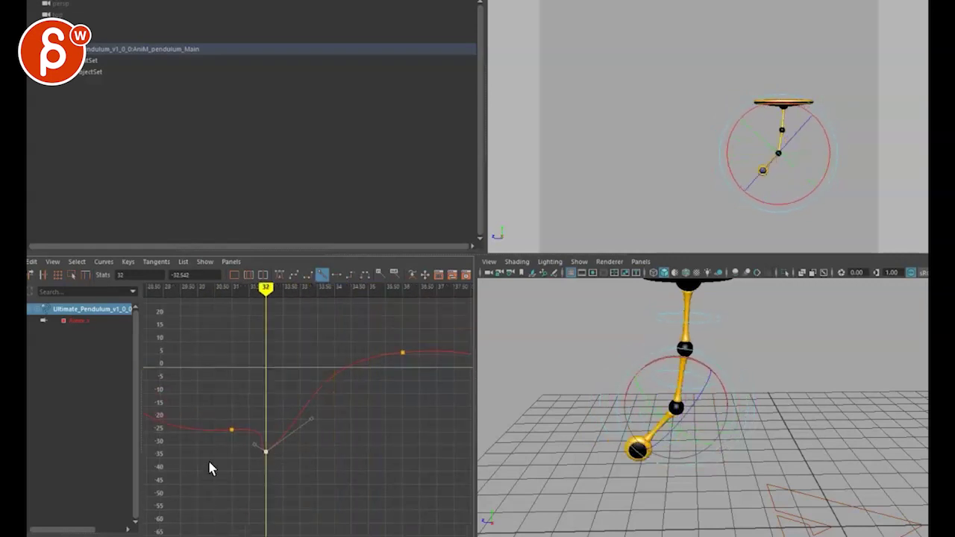
- Try reshaping the outgoing tangent of the end joint's frame-32 key and play the animation in the enlarged camera view
{"action": "left_click_drag", "start_coordinate": [210, 416], "coordinate": [243, 440]}
{"action": "left_click_drag", "start_coordinate": [289, 410], "coordinate": [307, 427]}
{"action": "middle_click_drag", "start_coordinate": [307, 428], "coordinate": [259, 420]}
{"action": "left_click_drag", "start_coordinate": [244, 464], "coordinate": [277, 434]}
{"action": "key", "text": "alt+comma"}
{"action": "key", "text": "alt+comma"}
{"action": "key", "text": "alt+comma"}
{"action": "key", "text": "alt+period"}
{"action": "key", "text": "alt+period"}
{"action": "key", "text": "space"}
{"action": "key", "text": "alt+v"}
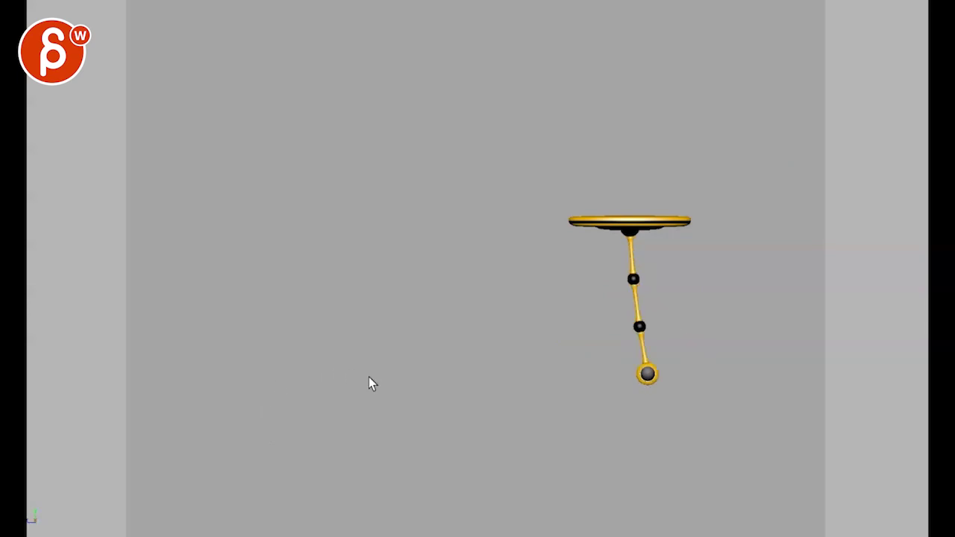
- Rotate the end joint further at frame 31 to about -32 in the enlarged camera view, and return to frame 32
{"action": "key", "text": "alt+comma"}
{"action": "key", "text": "alt+period"}
{"action": "left_click", "coordinate": [567, 354]}
{"action": "left_click_drag", "start_coordinate": [589, 274], "coordinate": [594, 271]}
{"action": "key", "text": "alt+comma"}
{"action": "key", "text": "space"}
{"action": "key", "text": "alt+period"}
{"action": "key", "text": "alt+period"}
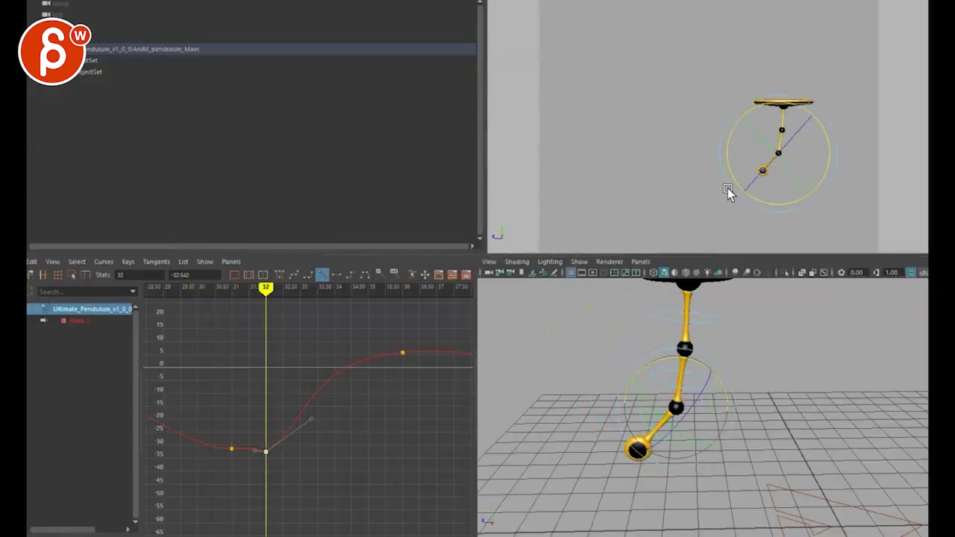
- Rotate the end joint to -39.172 at frame 32 and step through the neighbouring frames to check the swing
{"action": "left_click_drag", "start_coordinate": [731, 168], "coordinate": [729, 163]}
{"action": "key", "text": "alt+comma"}
{"action": "key", "text": "alt+comma"}
{"action": "key", "text": "alt+period"}
{"action": "key", "text": "alt+comma"}
{"action": "key", "text": "alt+comma"}
{"action": "key", "text": "alt+comma"}
{"action": "key", "text": "alt+comma"}
{"action": "key", "text": "alt+comma"}
{"action": "key", "text": "alt+comma"}
{"action": "key", "text": "alt+period"}
{"action": "key", "text": "alt+period"}
{"action": "key", "text": "alt+period"}
{"action": "left_click_drag", "start_coordinate": [720, 178], "coordinate": [743, 192]}
{"action": "key", "text": "alt+comma"}
{"action": "key", "text": "alt+comma"}
{"action": "key", "text": "alt+comma"}
{"action": "key", "text": "alt+period"}
{"action": "key", "text": "alt+period"}
{"action": "key", "text": "alt+period"}
{"action": "key", "text": "alt+period"}
{"action": "key", "text": "alt+period"}
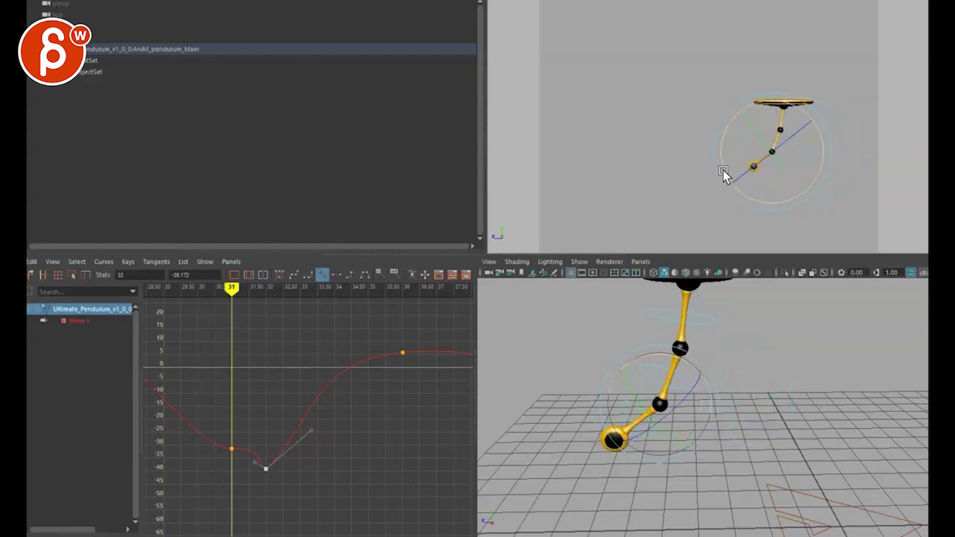
- Curl the end joint further, keying it at about -25 on frame 30, -40 on frame 31 and -57 on frame 32
{"action": "left_click", "coordinate": [719, 158]}
{"action": "key", "text": "alt+period"}
{"action": "key", "text": "e"}
{"action": "left_click_drag", "start_coordinate": [724, 159], "coordinate": [726, 133]}
{"action": "key", "text": "alt+period"}
{"action": "key", "text": "alt+comma"}
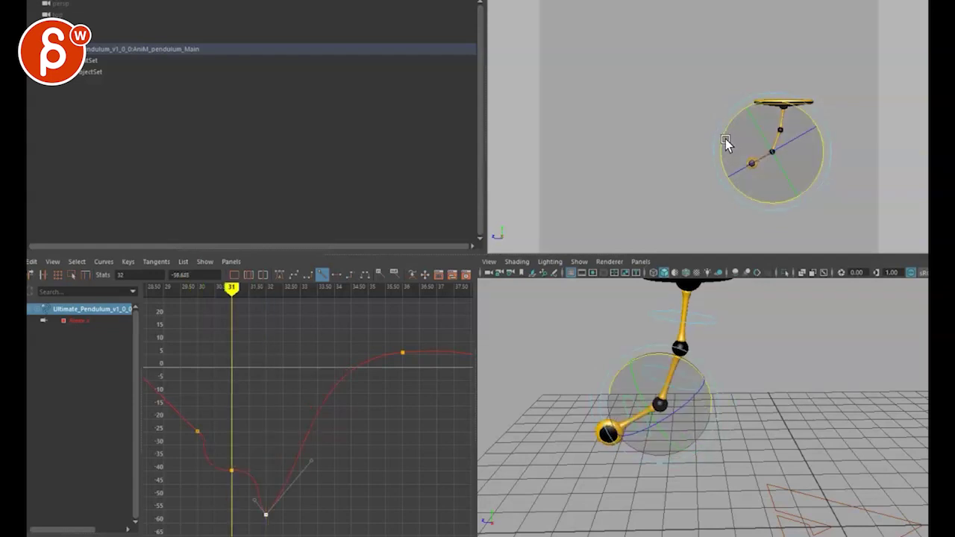
- Rotate the end joint to about -44 at frame 33, key it, and step through the surrounding frames
{"action": "key", "text": "alt+period"}
{"action": "key", "text": "alt+period"}
{"action": "left_click_drag", "start_coordinate": [743, 164], "coordinate": [730, 160]}
{"action": "key", "text": "s"}
{"action": "key", "text": "alt+comma"}
{"action": "key", "text": "alt+period"}
{"action": "key", "text": "alt+period"}
{"action": "key", "text": "alt+comma"}
{"action": "key", "text": "alt+comma"}
{"action": "key", "text": "alt+period"}
{"action": "key", "text": "alt+period"}
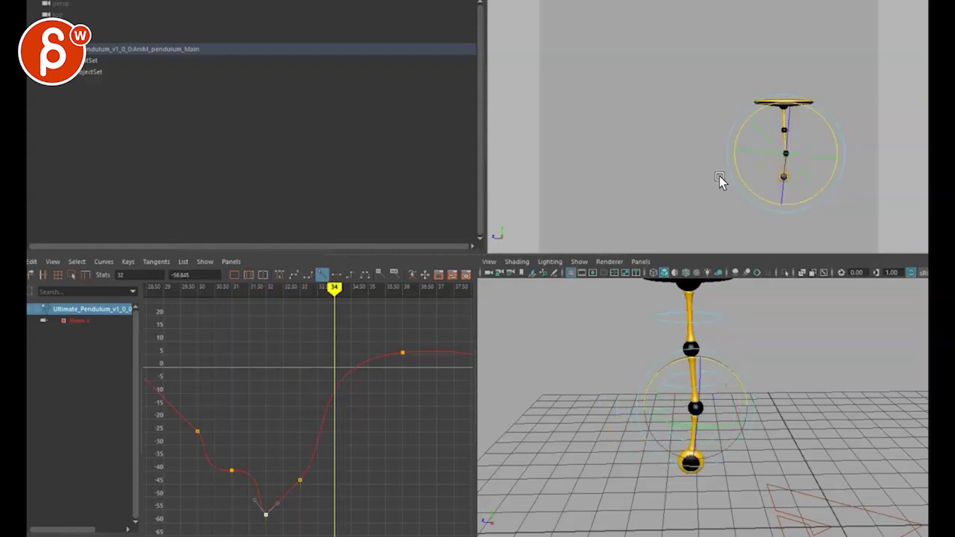
- Rotate the end joint at frame 36 to about -6.9 so the ball drags behind the swing
{"action": "key", "text": "alt+period"}
{"action": "middle_click_drag", "start_coordinate": [338, 419], "coordinate": [257, 425], "text": "alt"}
{"action": "key", "text": "alt+period"}
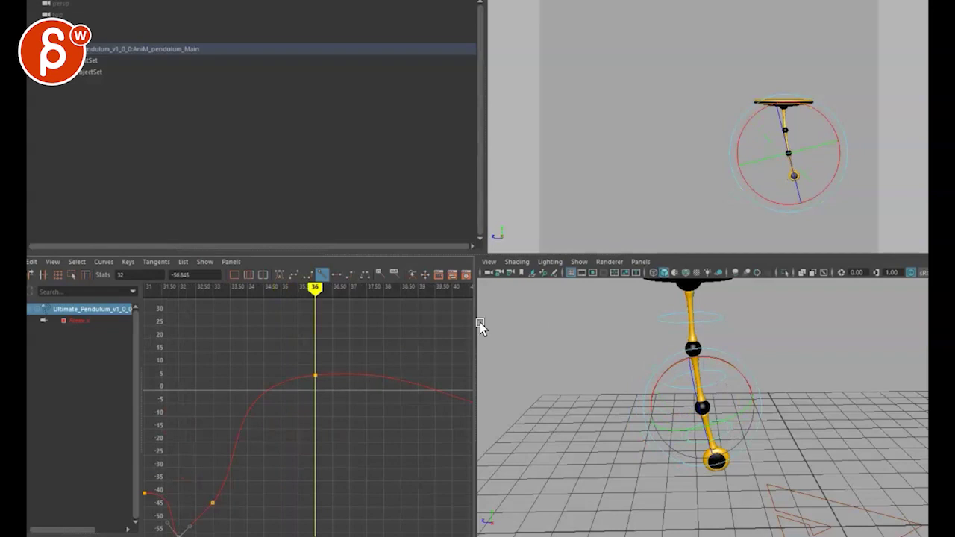
{"action": "mouse_move", "coordinate": [748, 190]}
{"action": "left_mouse_down"}
{"action": "mouse_move", "coordinate": [744, 180]}
{"action": "mouse_move", "coordinate": [744, 190]}
{"action": "left_mouse_up"}
- Shorten and steepen the tangents of the end joint's frame-36 key so the curve rises evenly from frame 33
{"action": "left_click_drag", "start_coordinate": [287, 376], "coordinate": [331, 423]}
{"action": "left_click_drag", "start_coordinate": [213, 385], "coordinate": [229, 423]}
{"action": "key", "text": "r"}
{"action": "middle_click_drag", "start_coordinate": [246, 396], "coordinate": [221, 395]}
{"action": "key", "text": "ctrl+z"}
{"action": "left_click_drag", "start_coordinate": [250, 373], "coordinate": [194, 385]}
{"action": "middle_click_drag", "start_coordinate": [214, 411], "coordinate": [248, 408]}
{"action": "key", "text": "ctrl+z"}
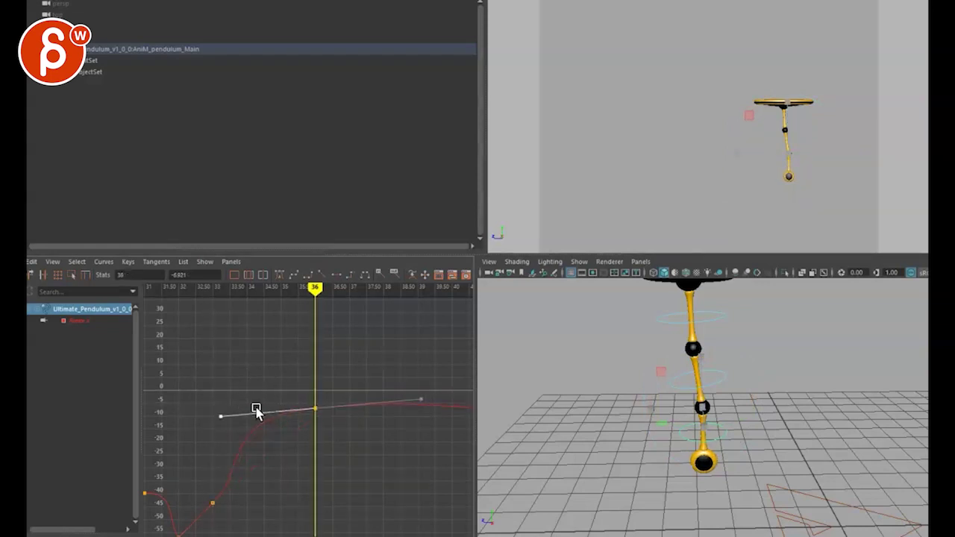
{"action": "middle_click_drag", "start_coordinate": [238, 444], "coordinate": [295, 417]}
{"action": "key", "text": "alt+comma"}
{"action": "key", "text": "alt+period"}
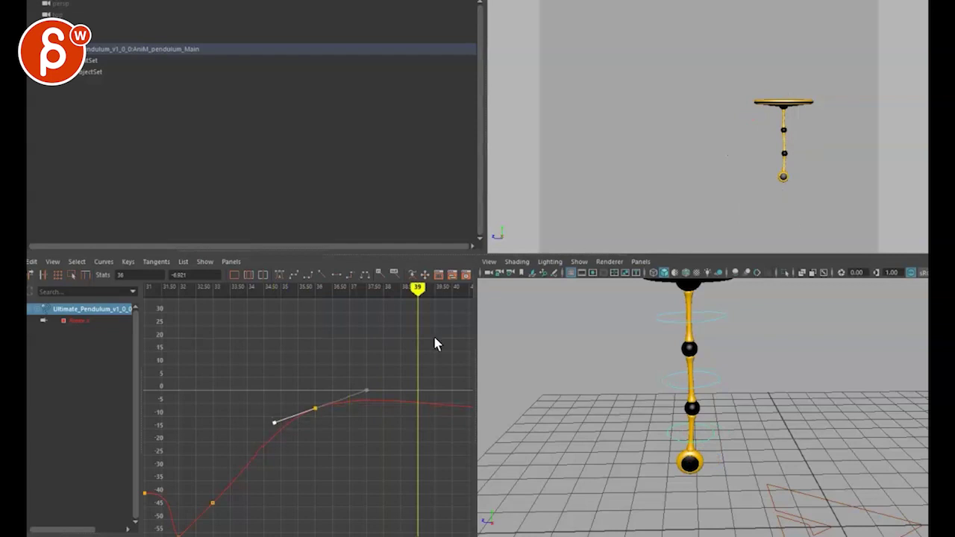
- Key the end joint at frame 39, raise that key to about 15, and apply spline tangents to the frame-36 and frame-39 keys
{"action": "key", "text": "s"}
{"action": "left_click", "coordinate": [418, 403]}
{"action": "middle_click_drag", "start_coordinate": [421, 384], "coordinate": [413, 320]}
{"action": "left_click", "coordinate": [295, 275]}
{"action": "key", "text": "alt+comma"}
{"action": "key", "text": "alt+comma"}
{"action": "key", "text": "alt+comma"}
{"action": "mouse_move", "coordinate": [270, 445]}
{"action": "left_mouse_down"}
{"action": "mouse_move", "coordinate": [381, 339]}
{"action": "mouse_move", "coordinate": [445, 302]}
{"action": "left_mouse_up"}
{"action": "left_click", "coordinate": [294, 276]}
{"action": "key", "text": "alt+comma"}
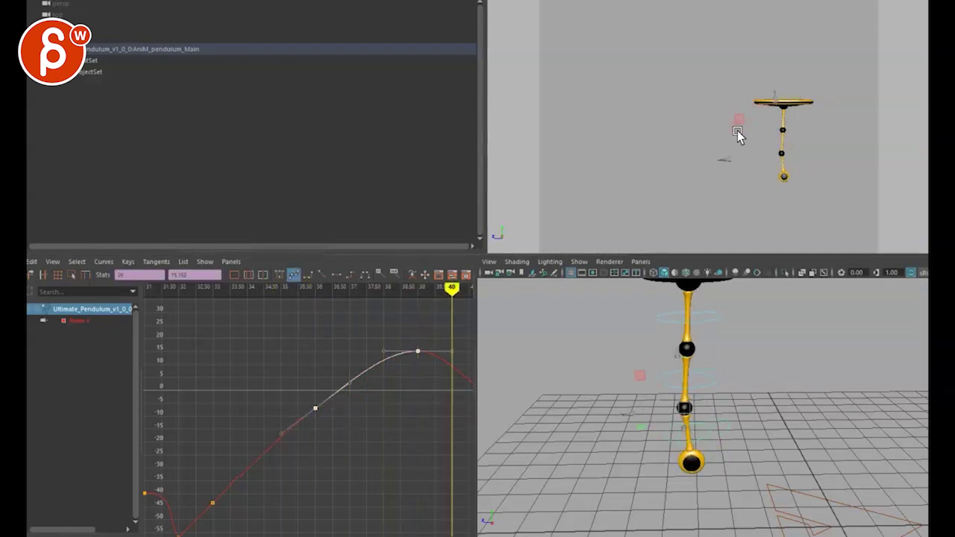
- Review the end joint's full rotation curve and rotate the joint slightly further at frame 25 in the enlarged camera view
{"action": "key", "text": "space"}
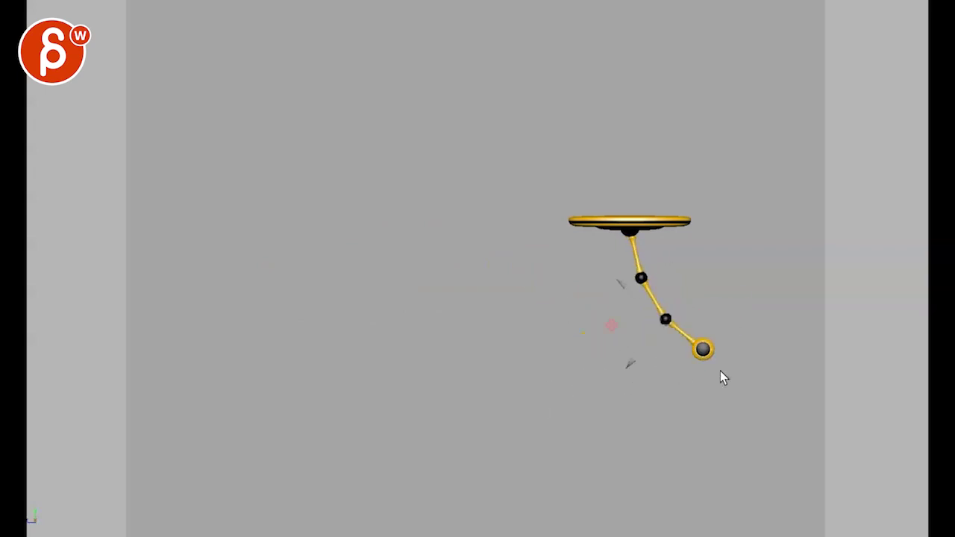
{"action": "key", "text": "e"}
{"action": "key", "text": "space"}
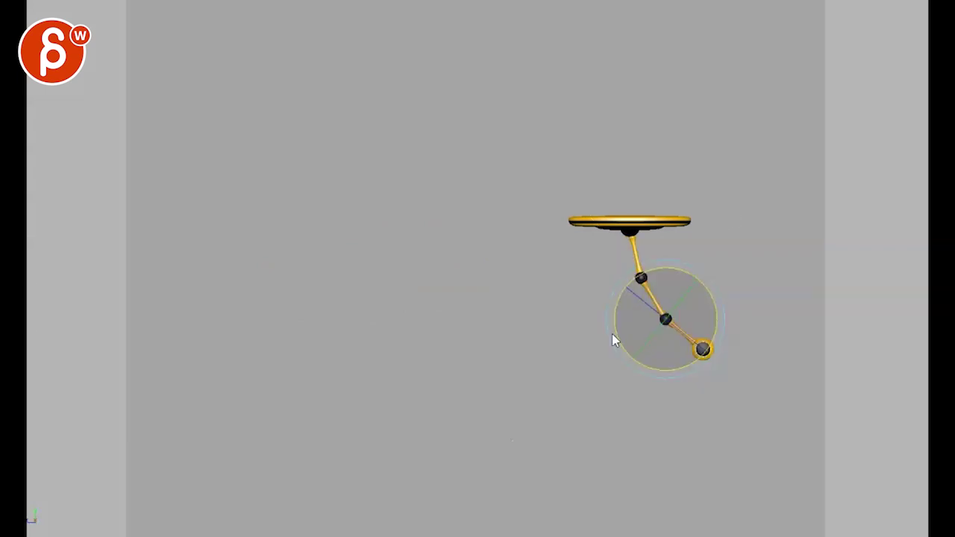
{"action": "key", "text": "a"}
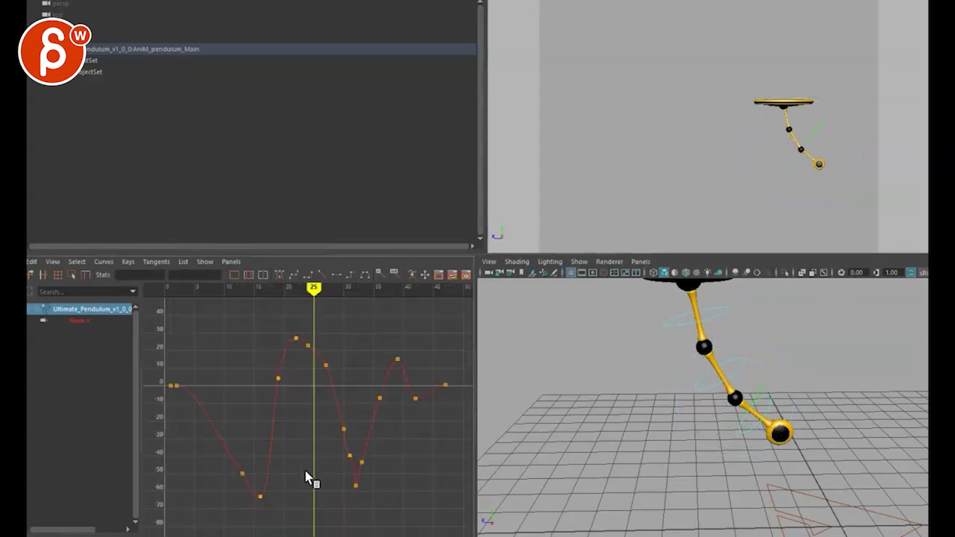
{"action": "key", "text": "space"}
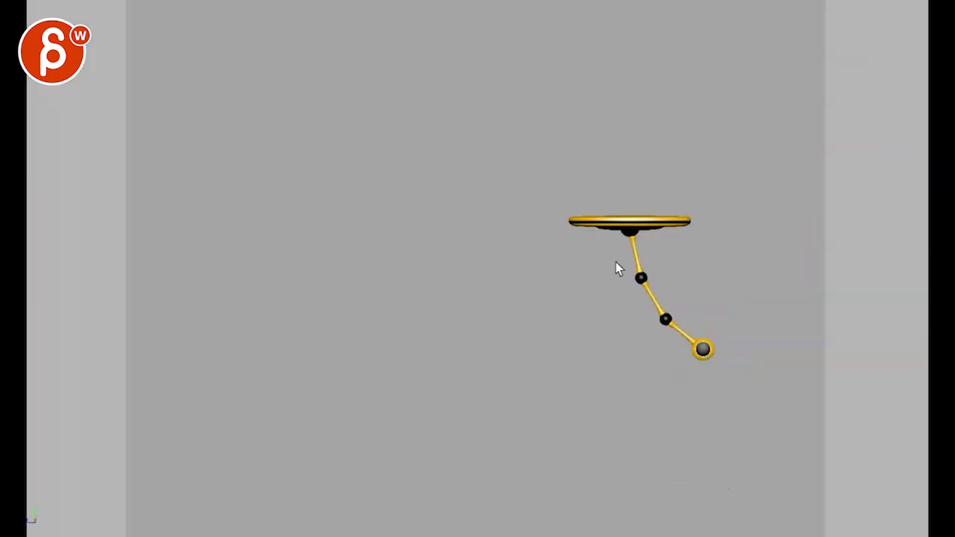
{"action": "left_click_drag", "start_coordinate": [665, 268], "coordinate": [661, 267]}
{"action": "left_click", "coordinate": [652, 293]}
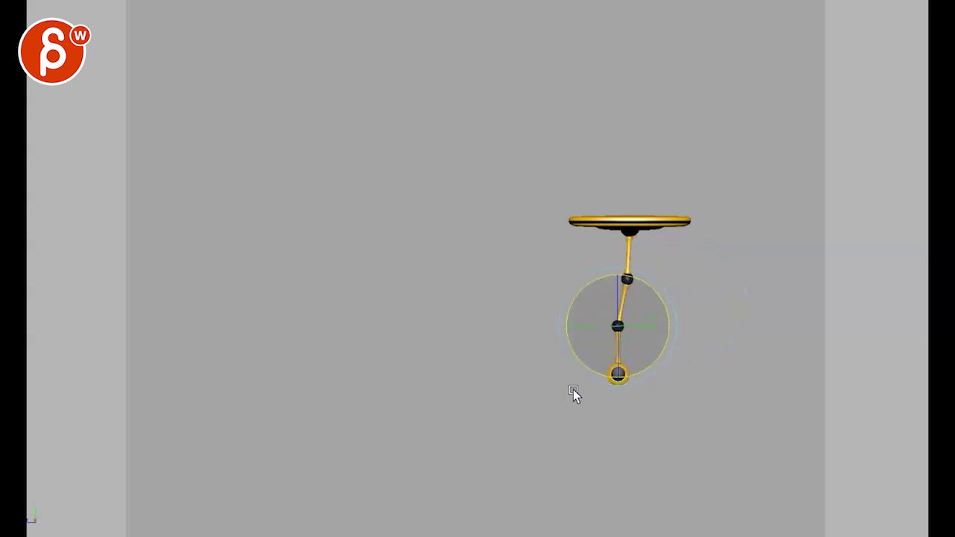
- Step through the settling swing and adjust the end joint's rotation so the ball trails the upper joints
{"action": "key", "text": "alt+period"}
{"action": "key", "text": "alt+period"}
{"action": "key", "text": "alt+period"}
{"action": "key", "text": "alt+period"}
{"action": "key", "text": "alt+comma"}
{"action": "key", "text": "alt+comma"}
{"action": "left_click_drag", "start_coordinate": [562, 368], "coordinate": [593, 398]}
{"action": "left_click_drag", "start_coordinate": [622, 364], "coordinate": [596, 365]}
{"action": "key", "text": "comma"}
{"action": "key", "text": "comma"}
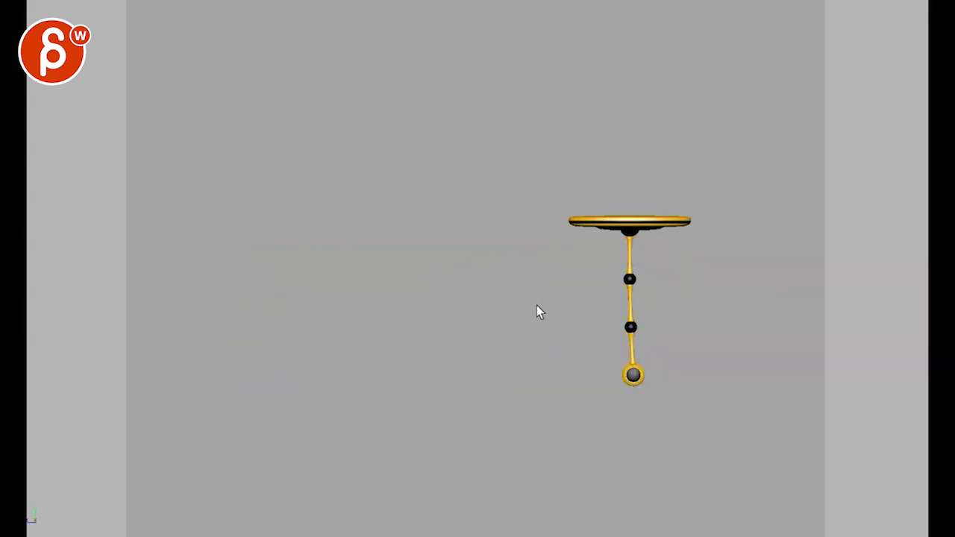
- Select all three joint controls and review their rotation curves together
{"action": "key", "text": "space"}
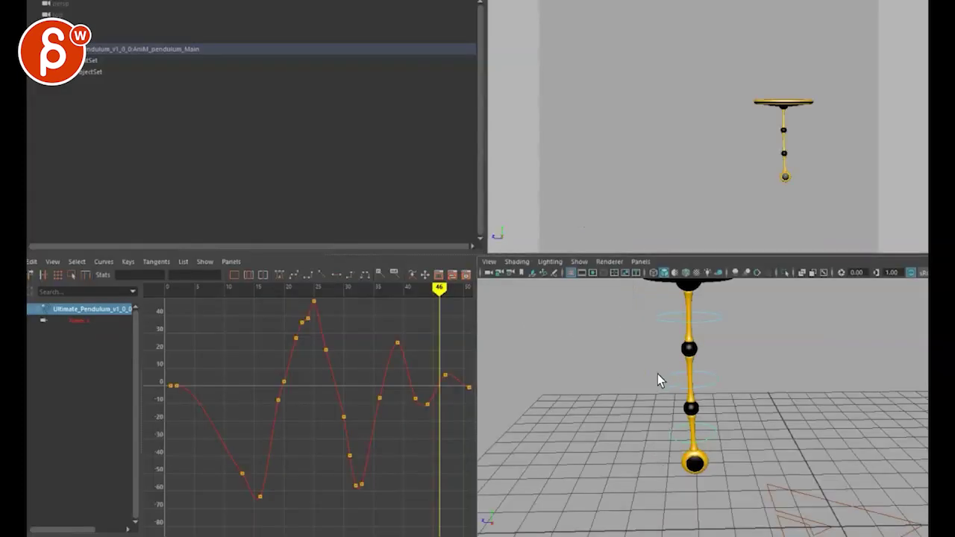
{"action": "key", "text": "space"}
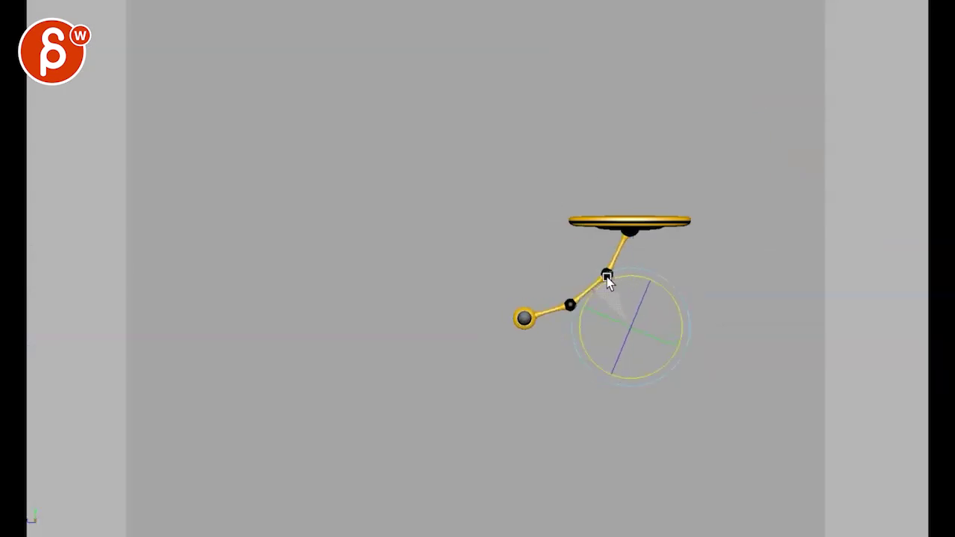
{"action": "key", "text": "space"}
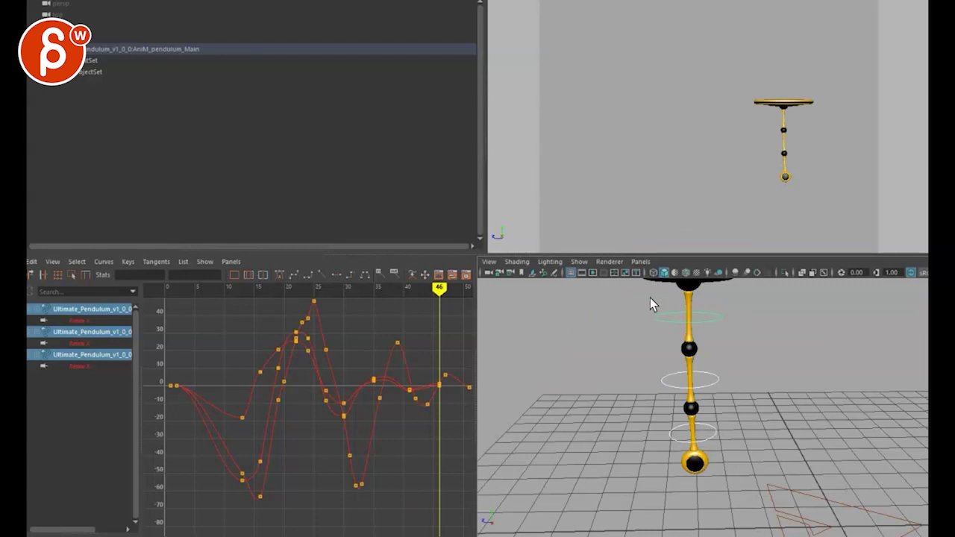
- Delete the rotation animation of all three joint controls and return to the start of the timeline
{"action": "left_click_drag", "start_coordinate": [647, 332], "coordinate": [661, 298], "text": "ctrl"}
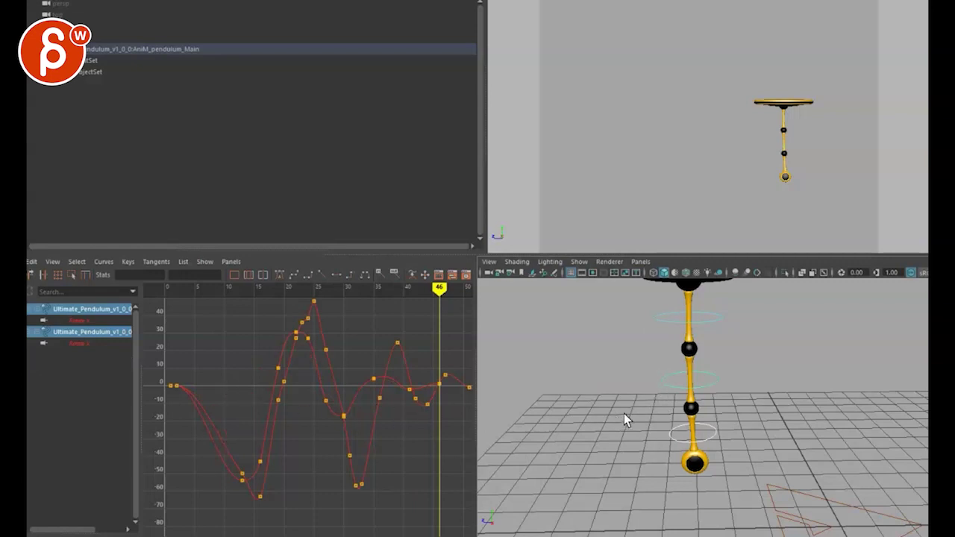
{"action": "left_click_drag", "start_coordinate": [662, 336], "coordinate": [669, 309]}
{"action": "left_click_drag", "start_coordinate": [661, 377], "coordinate": [672, 436], "text": "shift"}
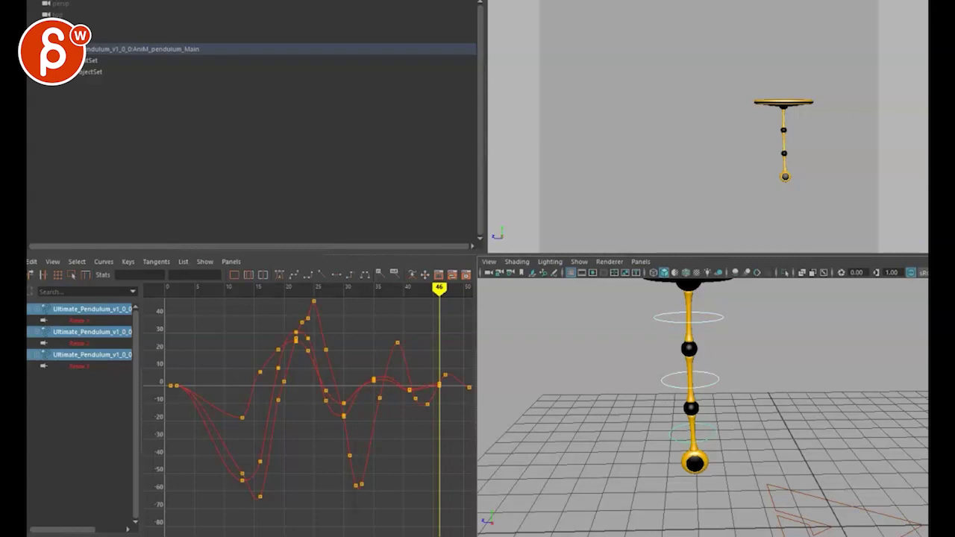
{"action": "key", "text": "Delete"}
{"action": "key", "text": "alt+shift+v"}
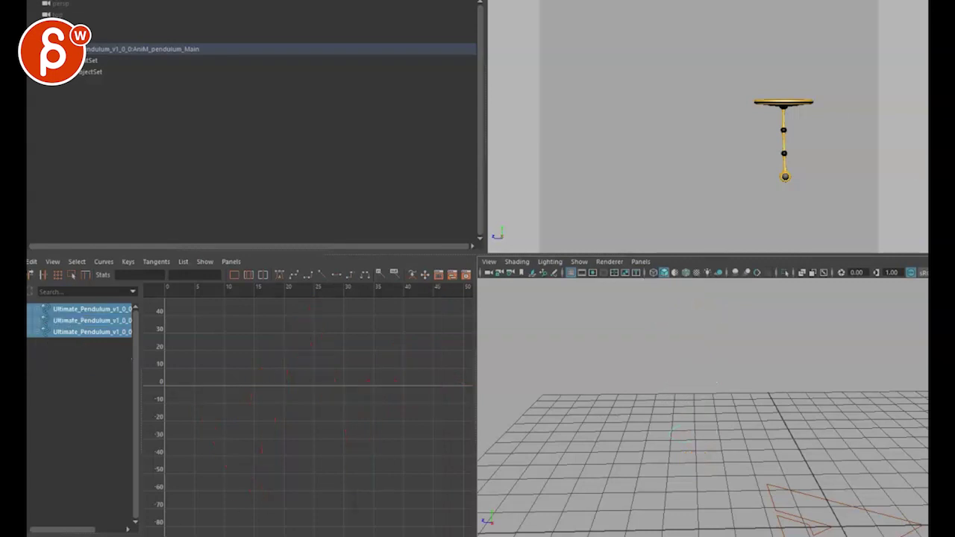
- Key all three joints hanging straight at the start, swung back to about -31 at frame 9 and about -27 at frame 14
{"action": "key", "text": "s"}
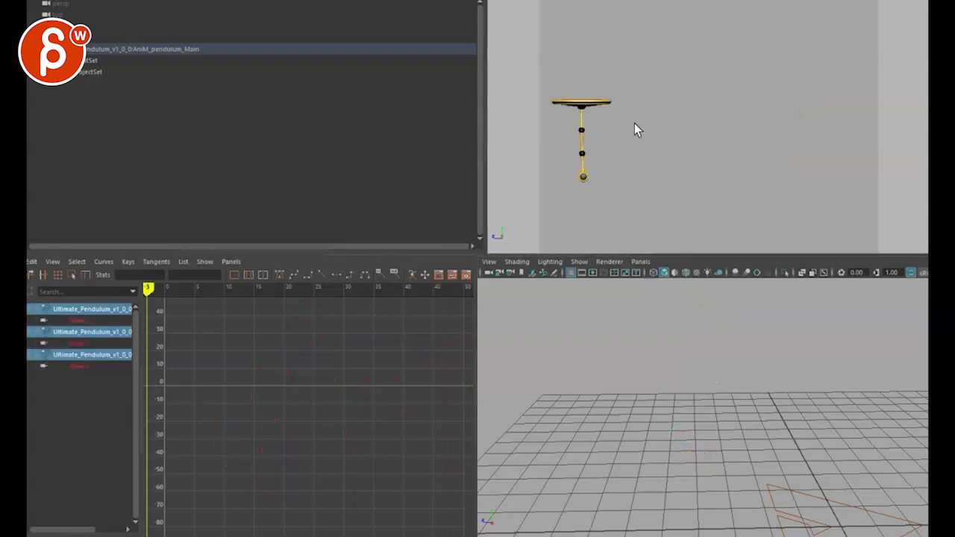
{"action": "left_click_drag", "start_coordinate": [575, 153], "coordinate": [640, 114]}
{"action": "key", "text": "s"}
{"action": "key", "text": "alt+v"}
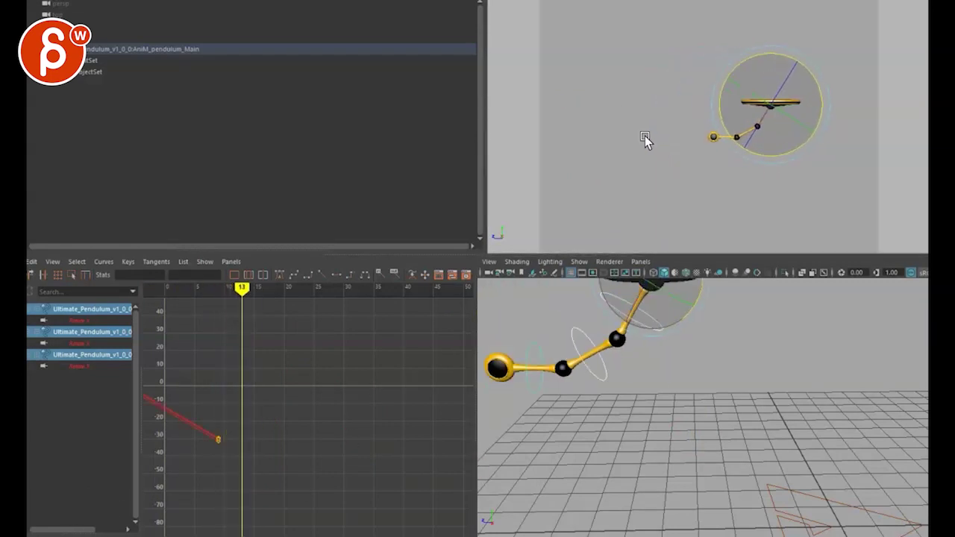
{"action": "left_click_drag", "start_coordinate": [736, 112], "coordinate": [731, 118]}
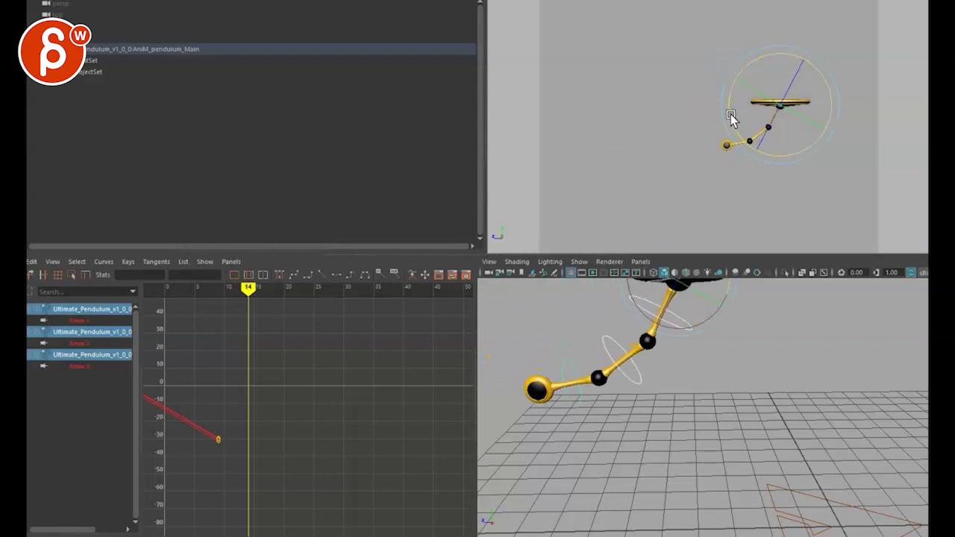
- Rotate all three joints together to the opposite side, about 25 degrees, and key them at frame 24
{"action": "key", "text": "alt+period"}
{"action": "key", "text": "alt+period"}
{"action": "key", "text": "alt+period"}
{"action": "key", "text": "alt+period"}
{"action": "key", "text": "alt+period"}
{"action": "key", "text": "alt+period"}
{"action": "key", "text": "alt+period"}
{"action": "key", "text": "alt+period"}
{"action": "key", "text": "alt+period"}
{"action": "key", "text": "alt+period"}
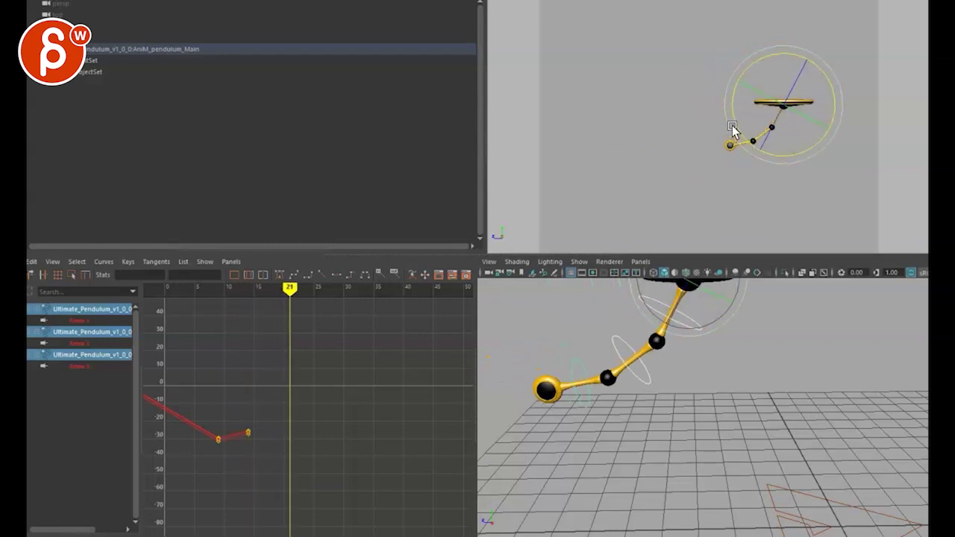
{"action": "left_click_drag", "start_coordinate": [734, 123], "coordinate": [773, 149]}
{"action": "key", "text": "s"}
{"action": "key", "text": "alt+v"}
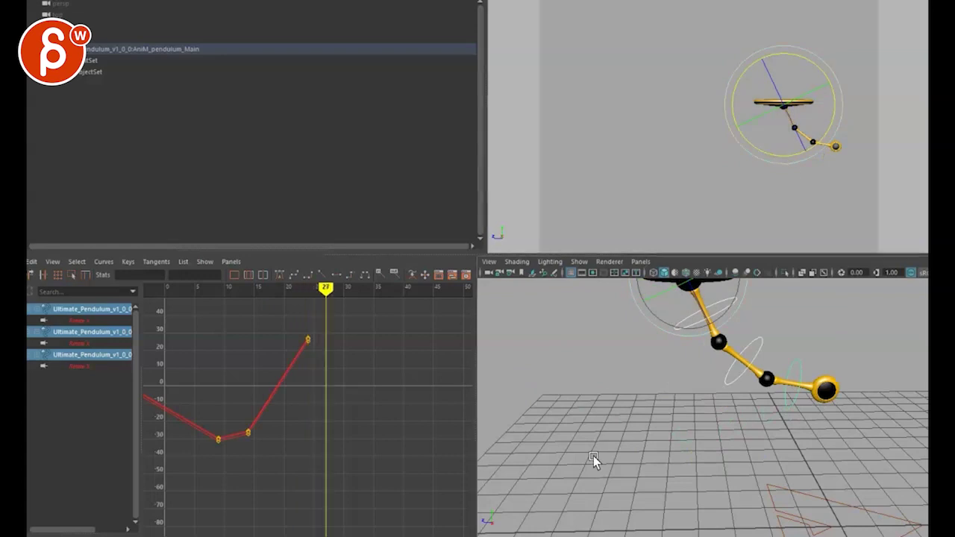
- Key all three joints at about -13 degrees on frame 38 and about 15 on frame 51, and give the curves spline tangents
{"action": "key", "text": "alt+v"}
{"action": "left_click_drag", "start_coordinate": [727, 111], "coordinate": [734, 72]}
{"action": "left_click_drag", "start_coordinate": [725, 109], "coordinate": [751, 138]}
{"action": "key", "text": "s"}
{"action": "key", "text": "f"}
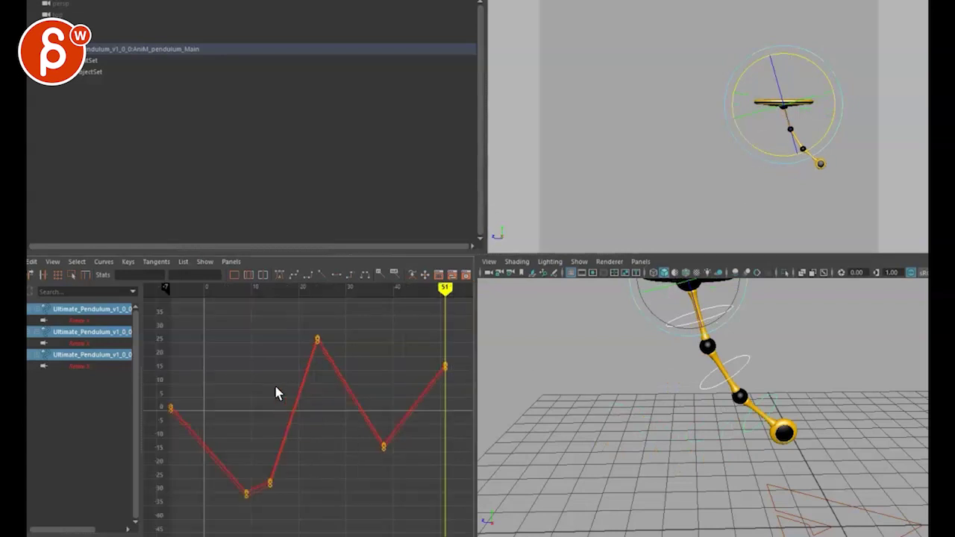
{"action": "left_click", "coordinate": [294, 275]}
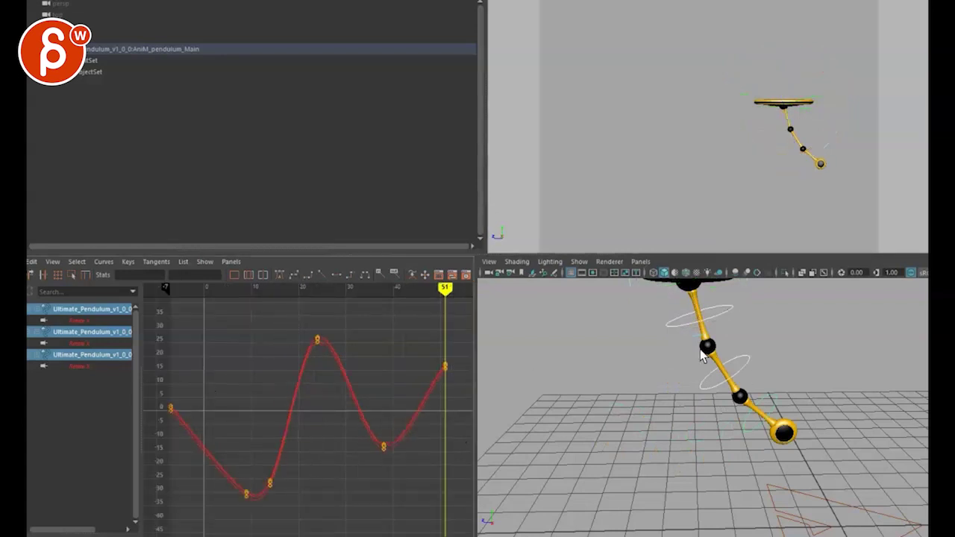
- Shift every key except the starting one 3 frames later on the lower two joints
{"action": "left_click", "coordinate": [710, 386]}
{"action": "left_click_drag", "start_coordinate": [242, 510], "coordinate": [467, 307]}
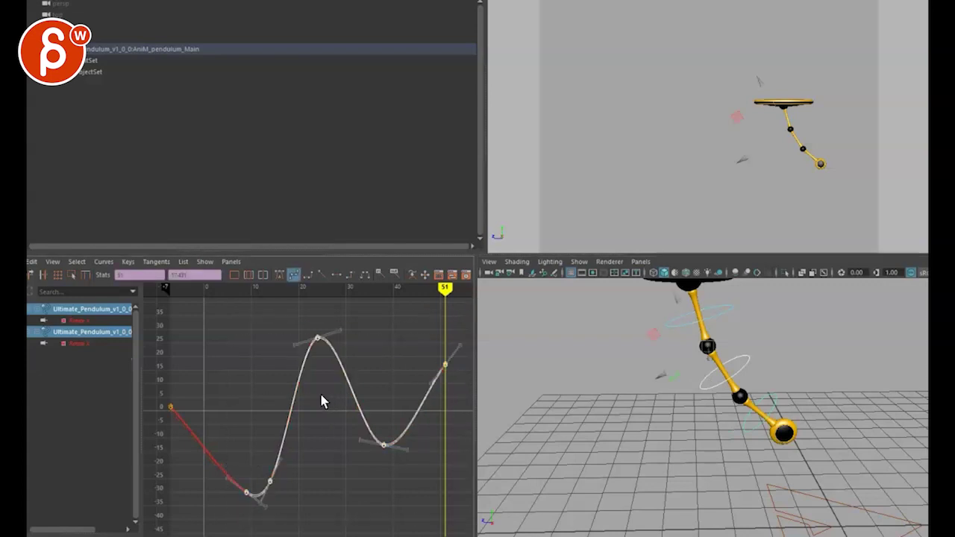
{"action": "middle_click_drag", "start_coordinate": [324, 396], "coordinate": [338, 398], "text": "shift"}
- Delay the end joint's keys after the starting one by another 3 frames and play the swing in the enlarged camera view
{"action": "left_click", "coordinate": [746, 426]}
{"action": "left_click_drag", "start_coordinate": [245, 516], "coordinate": [430, 304]}
{"action": "middle_click_drag", "start_coordinate": [283, 370], "coordinate": [307, 376], "text": "shift"}
{"action": "key", "text": "space"}
{"action": "key", "text": "alt+v"}
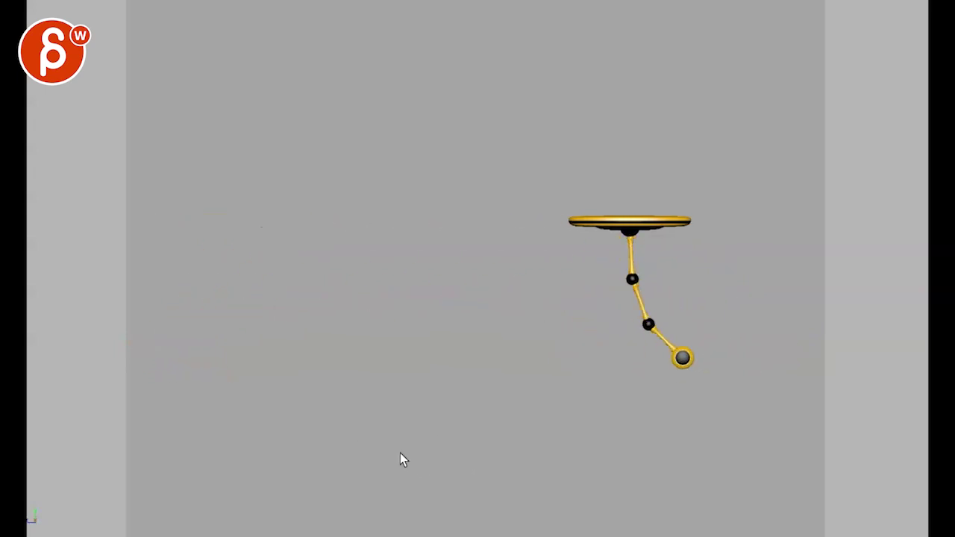
{"action": "key", "text": "space"}
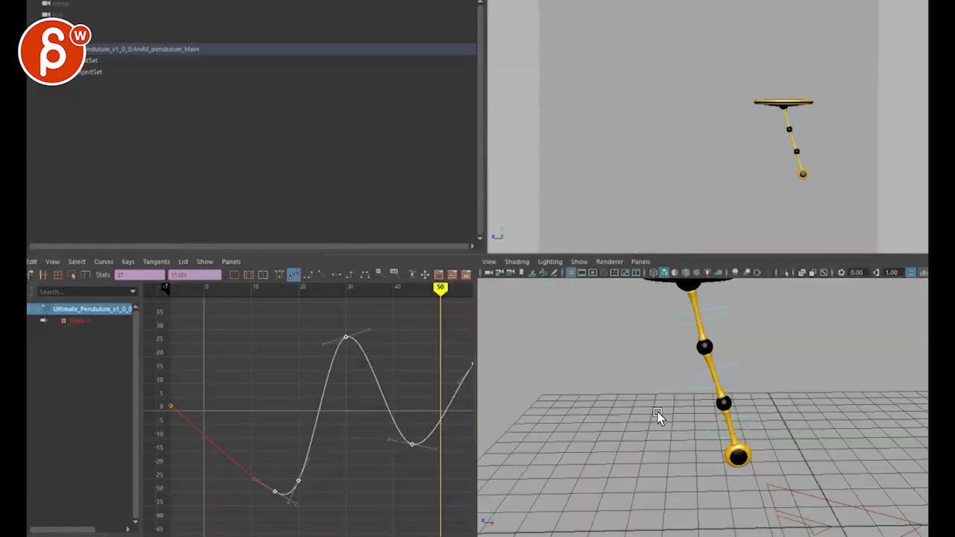
- Move the last two sets of keys on all three joints slightly earlier, pulling the final set a little further forward in time
{"action": "left_click", "coordinate": [687, 382], "text": "shift"}
{"action": "left_click", "coordinate": [675, 335], "text": "shift"}
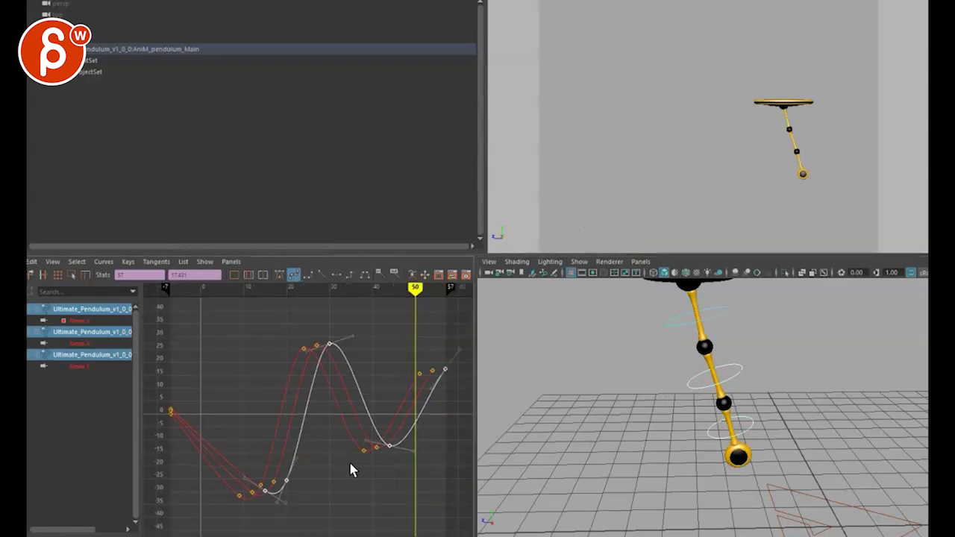
{"action": "left_click", "coordinate": [352, 489]}
{"action": "left_click_drag", "start_coordinate": [366, 473], "coordinate": [455, 360]}
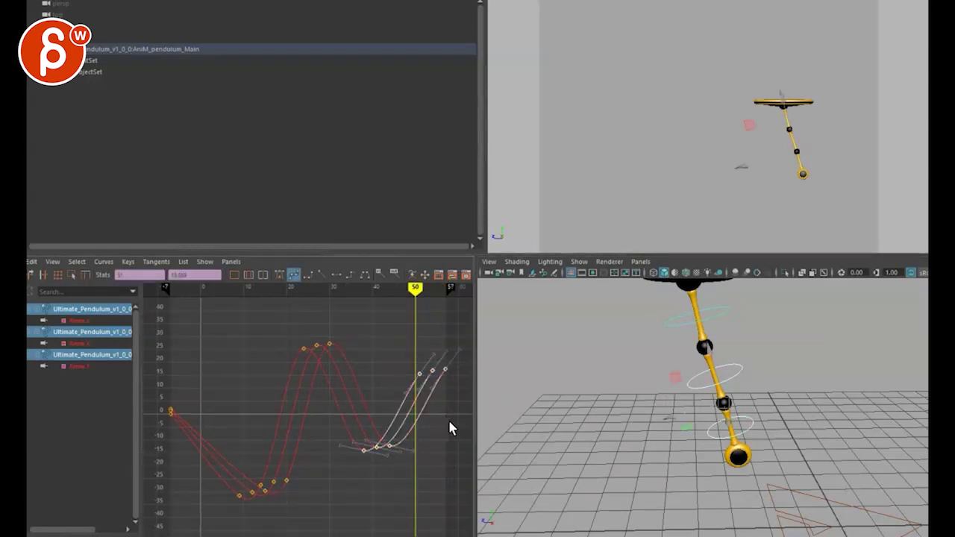
{"action": "middle_click_drag", "start_coordinate": [445, 418], "coordinate": [437, 422], "text": "shift"}
{"action": "left_click_drag", "start_coordinate": [380, 344], "coordinate": [460, 399]}
{"action": "middle_click_drag", "start_coordinate": [443, 389], "coordinate": [431, 389], "text": "shift"}
{"action": "key", "text": "alt+v"}
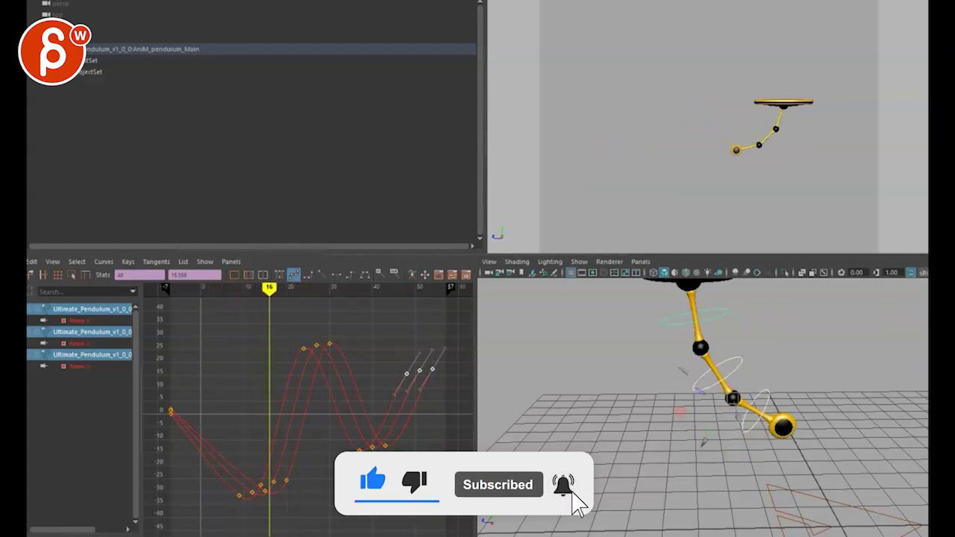
- Shift all keys except the starting ones about 2 frames earlier on the three joints and turn on textured shading in both viewports
{"action": "left_click_drag", "start_coordinate": [234, 505], "coordinate": [452, 314]}
{"action": "middle_click_drag", "start_coordinate": [416, 441], "coordinate": [407, 440], "text": "shift"}
{"action": "key", "text": "alt+v"}
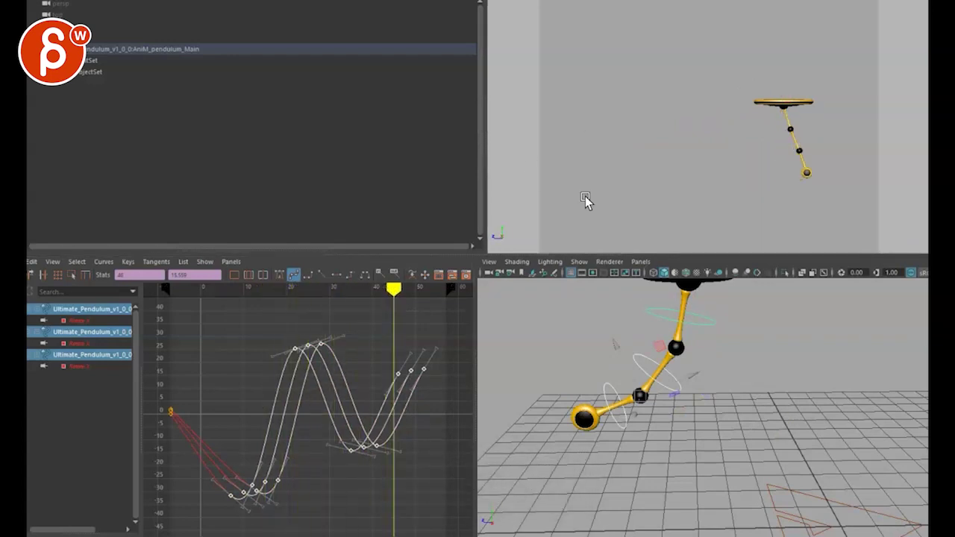
{"action": "key", "text": "6"}
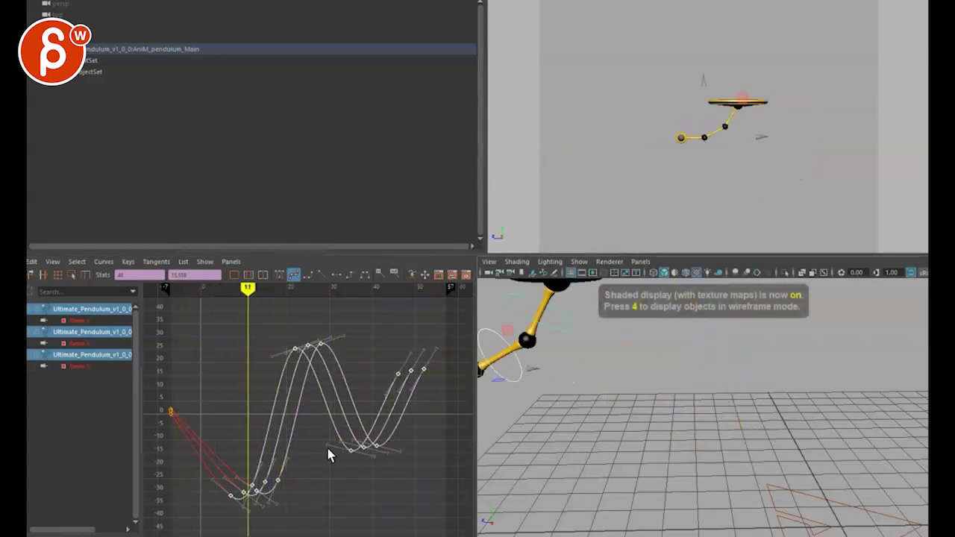
{"action": "key", "text": "6"}
{"action": "key", "text": "Escape"}
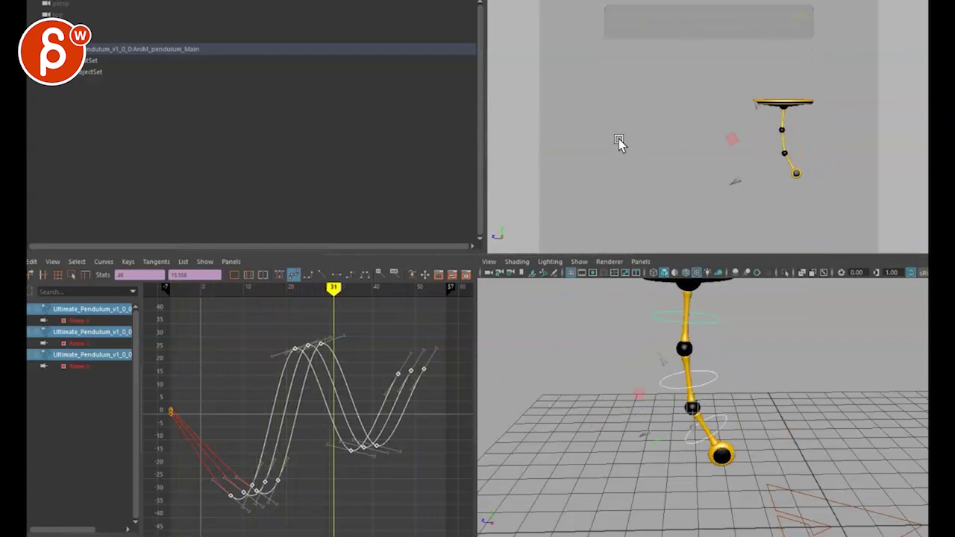
- Move the last two sets of keys on all three joints about 1 frame earlier and play the animation
{"action": "left_click_drag", "start_coordinate": [341, 469], "coordinate": [456, 326]}
{"action": "middle_click_drag", "start_coordinate": [443, 436], "coordinate": [438, 426]}
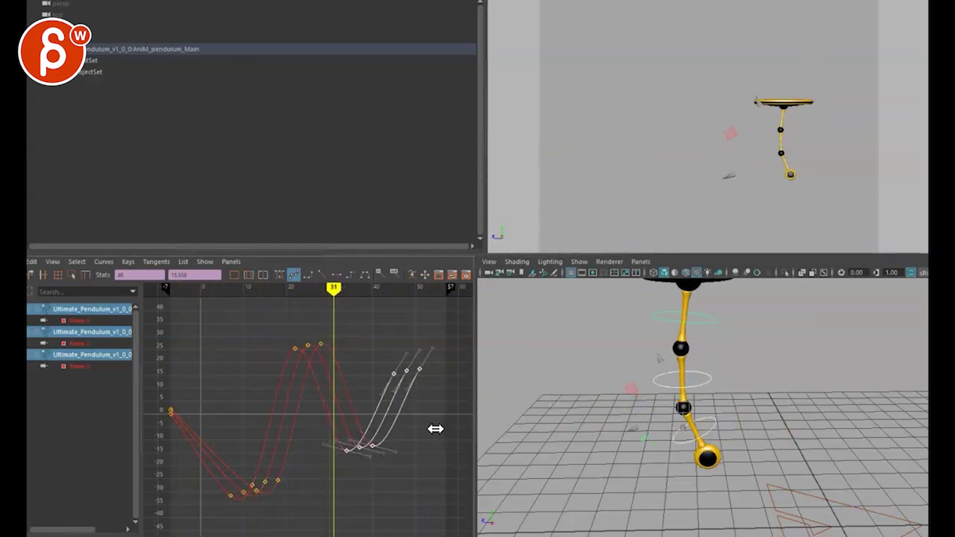
{"action": "left_click_drag", "start_coordinate": [203, 522], "coordinate": [424, 337]}
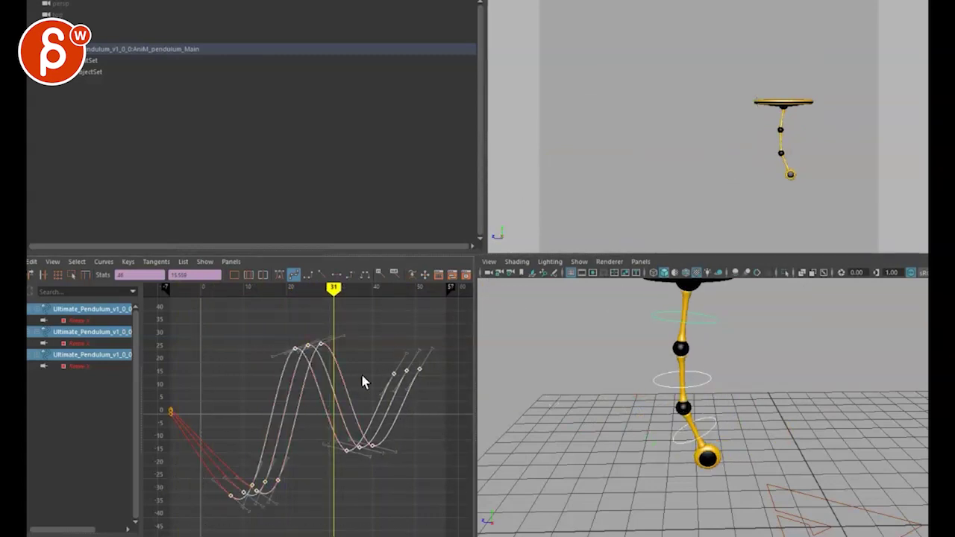
{"action": "key", "text": "alt+v"}
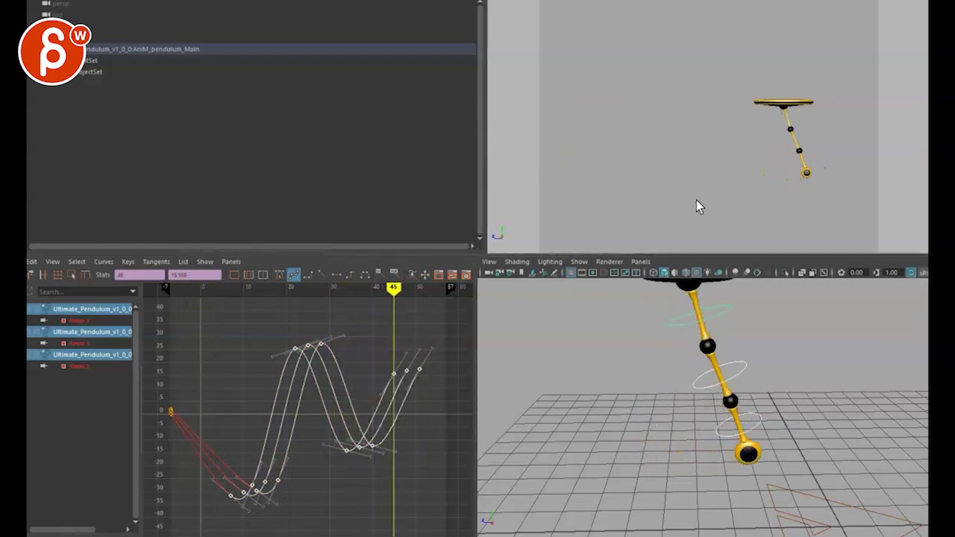
- Lower the last peak keys of all three joints to about 10 and rotate the joints slightly backward at frame 57
{"action": "left_click_drag", "start_coordinate": [389, 354], "coordinate": [447, 407]}
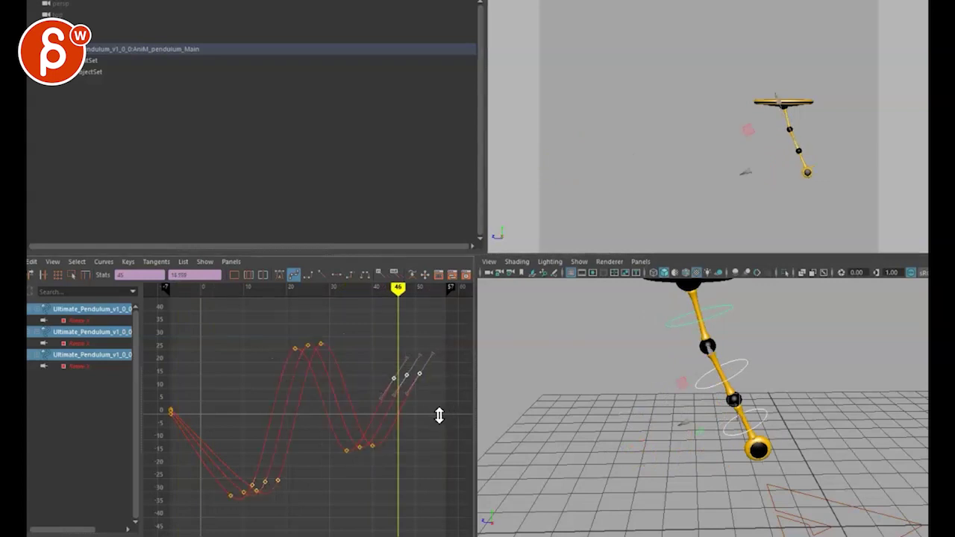
{"action": "middle_click_drag", "start_coordinate": [438, 418], "coordinate": [438, 425], "text": "shift"}
{"action": "left_click_drag", "start_coordinate": [613, 536], "coordinate": [738, 536]}
{"action": "key", "text": "e"}
{"action": "left_click_drag", "start_coordinate": [747, 144], "coordinate": [748, 131]}
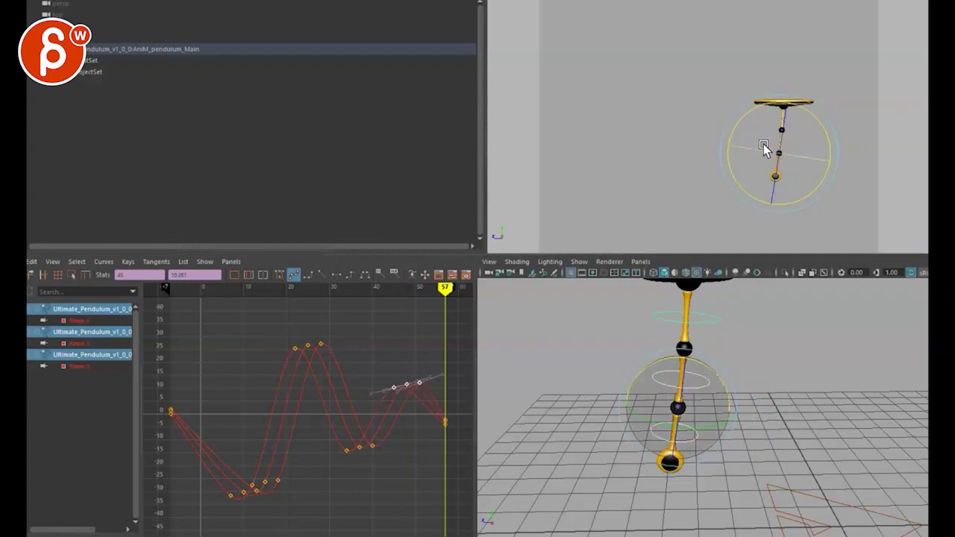
- Give the starting keys of all three joints flat tangents and move them to frame -1
{"action": "middle_click_drag", "start_coordinate": [419, 410], "coordinate": [400, 409], "text": "alt"}
{"action": "key", "text": "alt+v"}
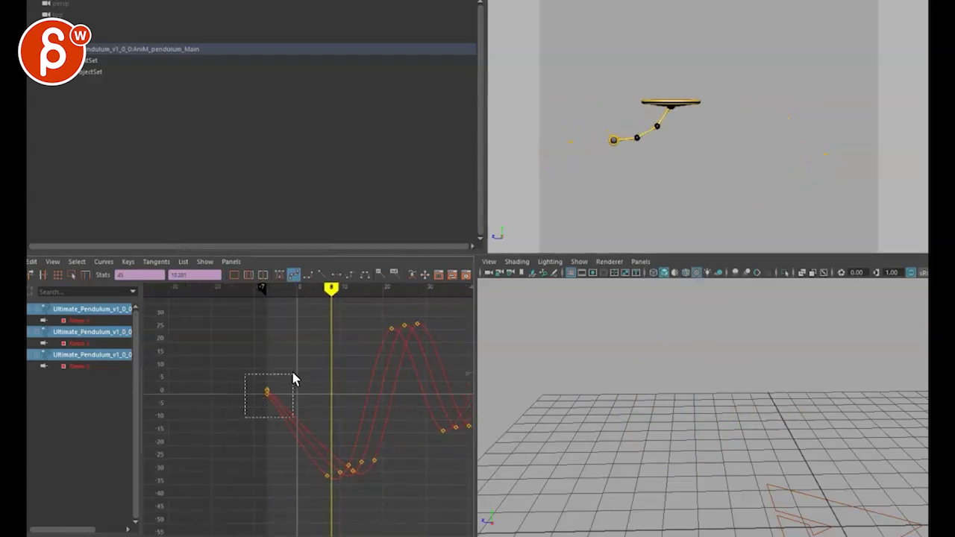
{"action": "left_click_drag", "start_coordinate": [293, 375], "coordinate": [293, 374]}
{"action": "left_click", "coordinate": [336, 275]}
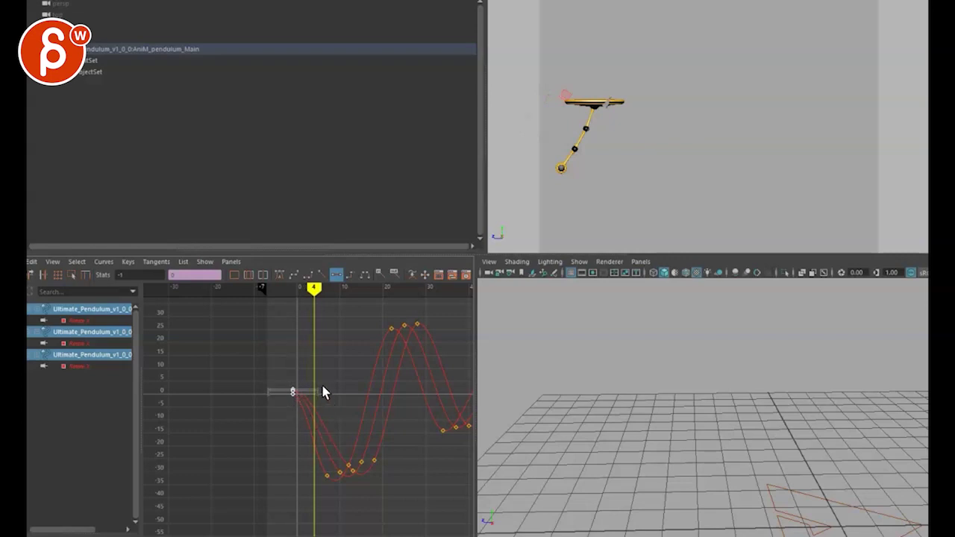
- Check the first frames of the move and shift the starting keys of all three joints to frame 2
{"action": "key", "text": "alt+comma"}
{"action": "key", "text": "alt+comma"}
{"action": "key", "text": "alt+period"}
{"action": "key", "text": "alt+comma"}
{"action": "key", "text": "alt+period"}
{"action": "key", "text": "alt+period"}
{"action": "key", "text": "alt+comma"}
{"action": "key", "text": "alt+comma"}
{"action": "middle_click_drag", "start_coordinate": [328, 350], "coordinate": [315, 351], "text": "shift"}
{"action": "key", "text": "alt+period"}
{"action": "key", "text": "alt+period"}
{"action": "key", "text": "alt+period"}
{"action": "key", "text": "alt+period"}
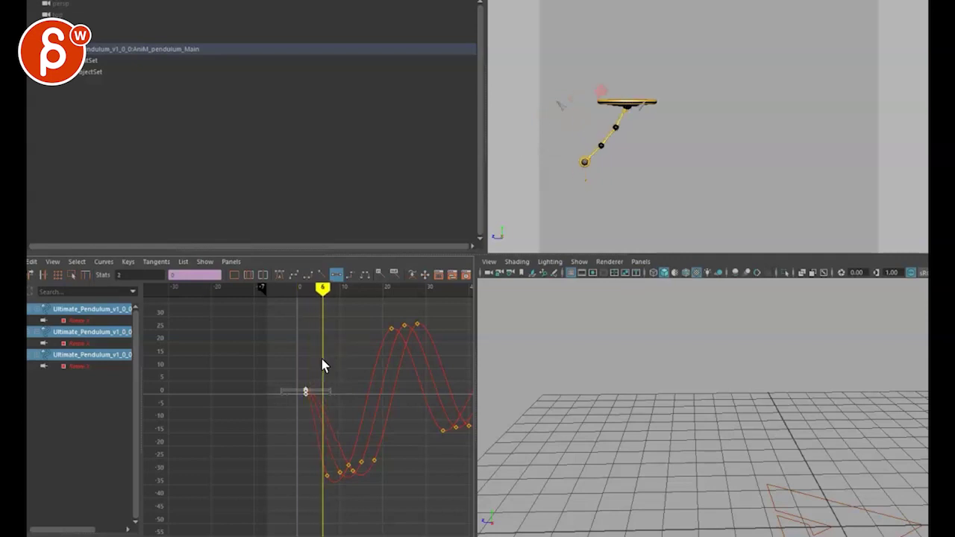
- Reduce the first backward swing by raising the first trough keys of all three joints to between about -25 and -18
{"action": "key", "text": "alt+period"}
{"action": "key", "text": "alt+period"}
{"action": "left_click_drag", "start_coordinate": [306, 508], "coordinate": [407, 450]}
{"action": "middle_click_drag", "start_coordinate": [385, 490], "coordinate": [281, 467], "text": "shift"}
{"action": "key", "text": "alt+period"}
{"action": "key", "text": "alt+period"}
{"action": "key", "text": "alt+period"}
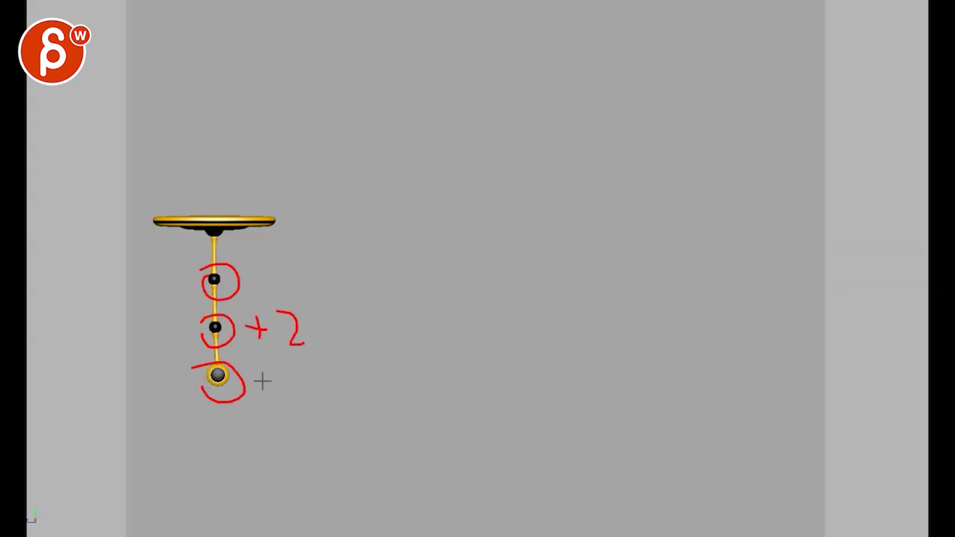
- Review the offset curves of all three joints with every key selected, clear the selection and scrub back to frame -6
{"action": "key", "text": "Escape"}
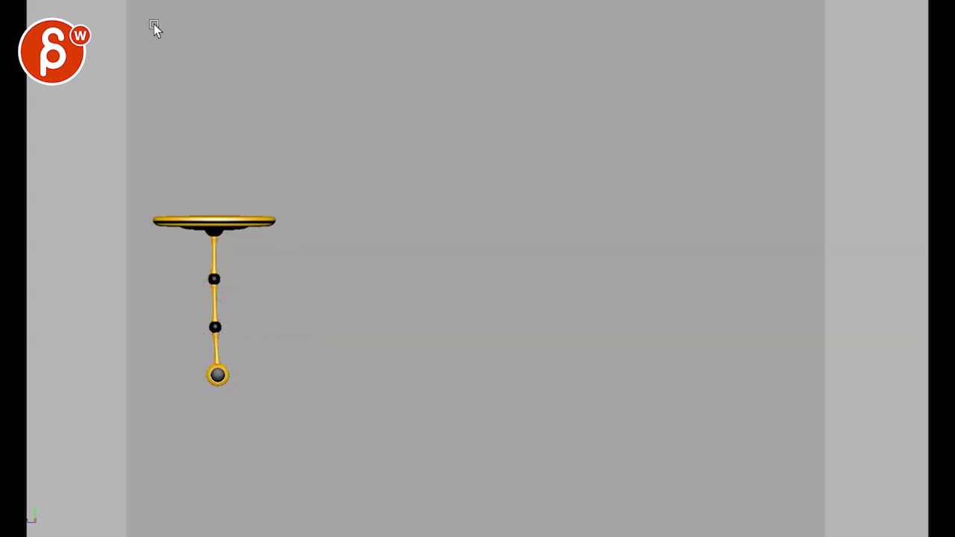
{"action": "key", "text": "space"}
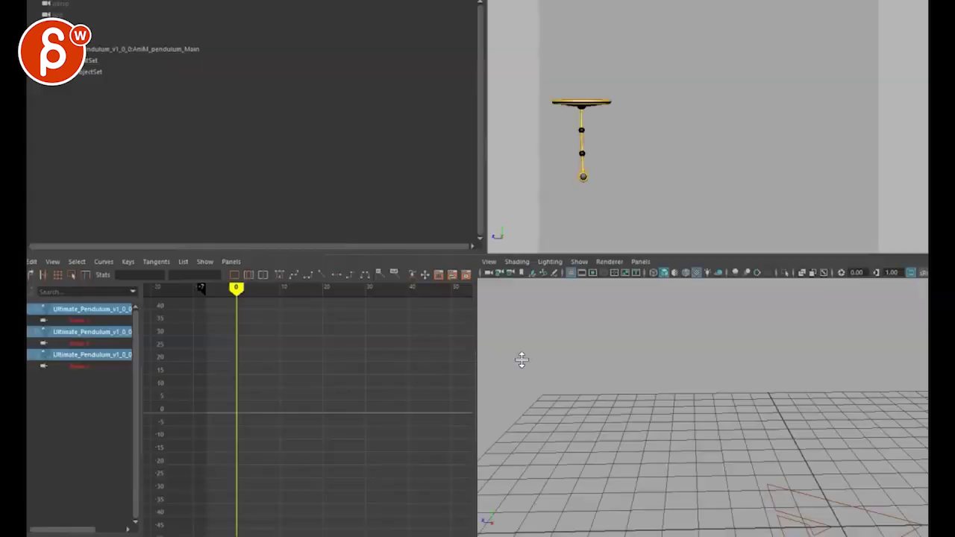
{"action": "left_click", "coordinate": [576, 172]}
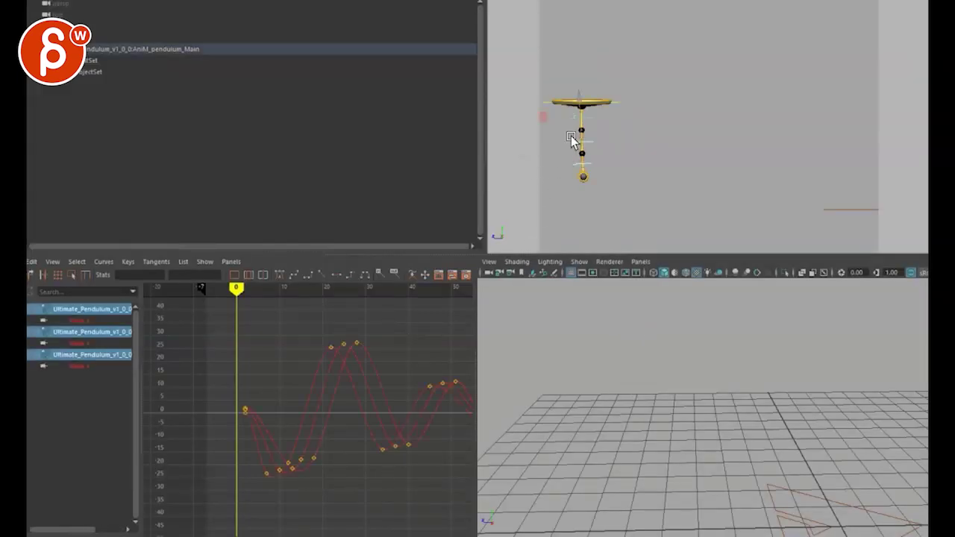
{"action": "middle_click_drag", "start_coordinate": [340, 455], "coordinate": [272, 450], "text": "alt"}
{"action": "scroll", "coordinate": [272, 452], "scroll_direction": "down", "scroll_amount": 5}
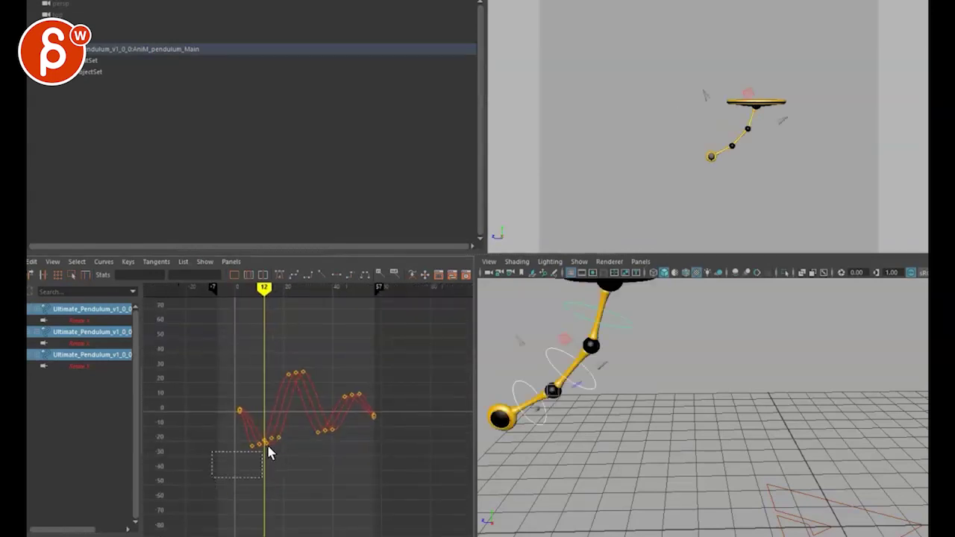
{"action": "left_click_drag", "start_coordinate": [212, 481], "coordinate": [385, 321]}
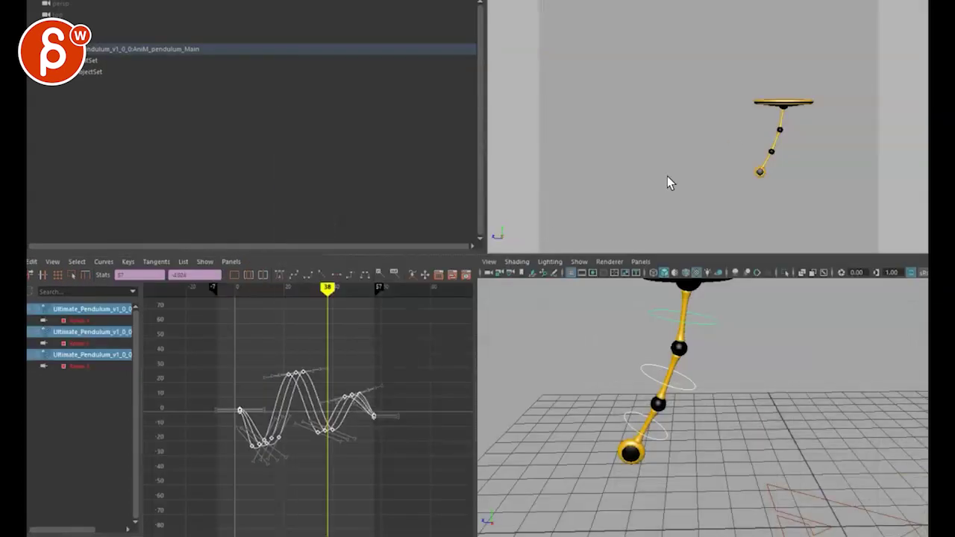
{"action": "left_click", "coordinate": [657, 176]}
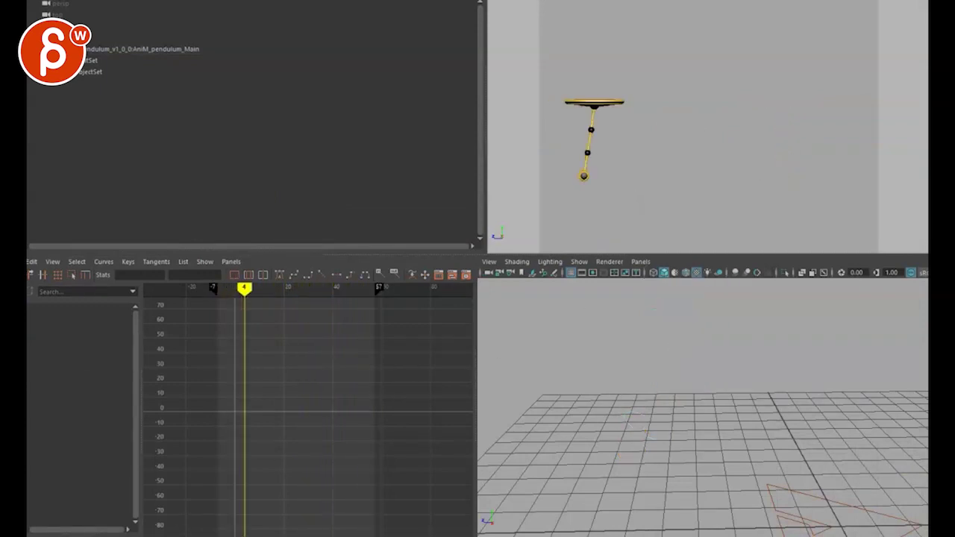
{"action": "left_click_drag", "start_coordinate": [873, 530], "coordinate": [47, 536]}
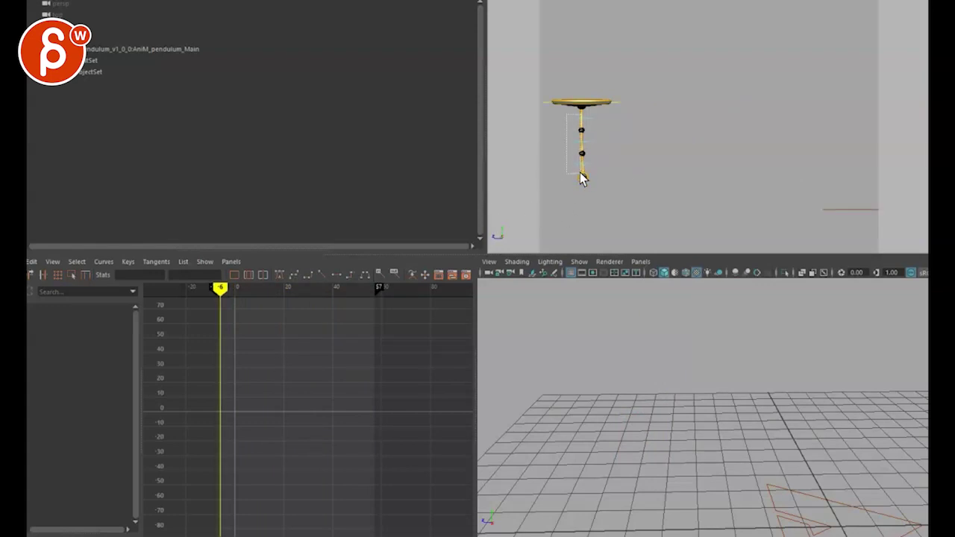
- Try rotating all three joints together at frame -6 and undo the rotation
{"action": "left_click_drag", "start_coordinate": [580, 172], "coordinate": [577, 173]}
{"action": "key", "text": "e"}
{"action": "left_click_drag", "start_coordinate": [547, 137], "coordinate": [571, 149]}
{"action": "key", "text": "ctrl+z"}
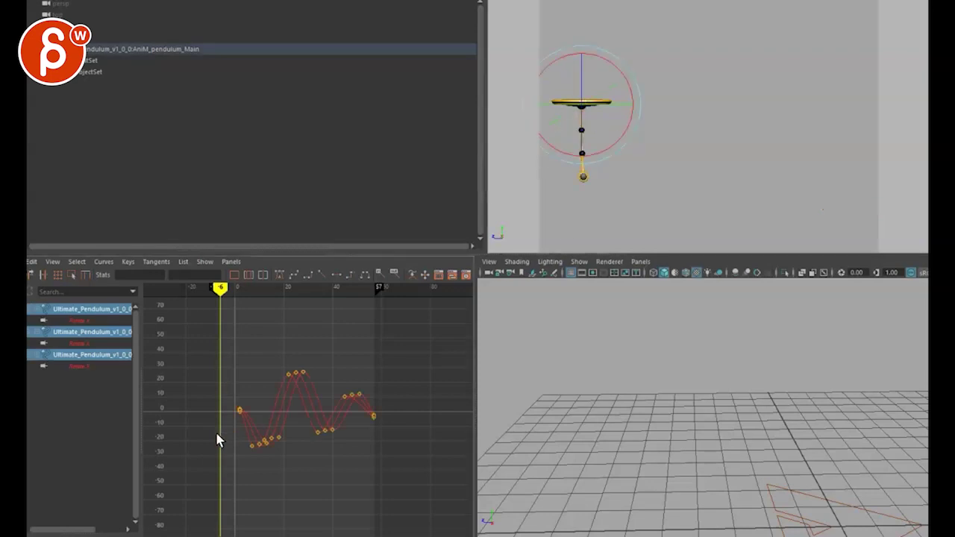
- Rotate only the end joint further outward at frame 30, to about 48 degrees, to exaggerate the ball's drag
{"action": "left_click_drag", "start_coordinate": [311, 391], "coordinate": [311, 392]}
{"action": "left_click_drag", "start_coordinate": [507, 536], "coordinate": [561, 536]}
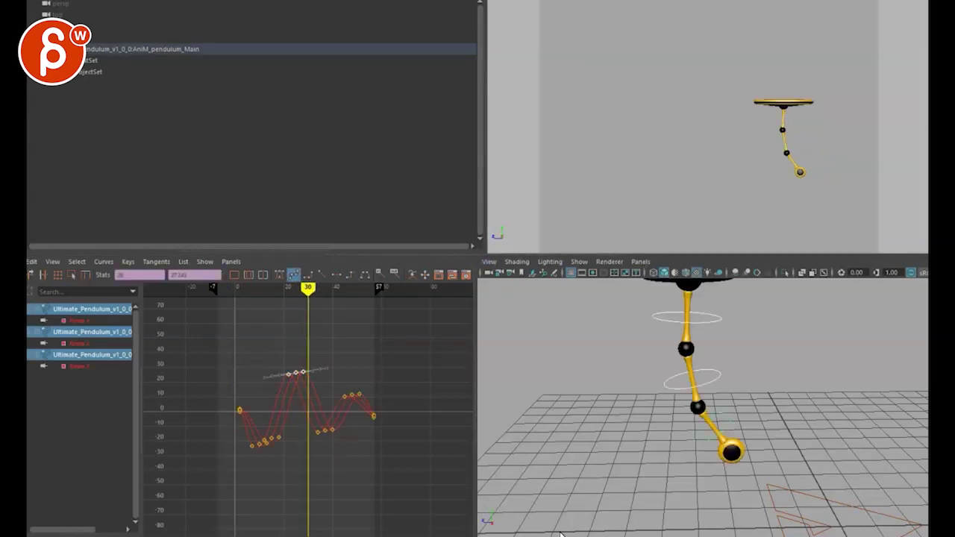
{"action": "left_click", "coordinate": [787, 171]}
{"action": "left_click_drag", "start_coordinate": [763, 196], "coordinate": [776, 200]}
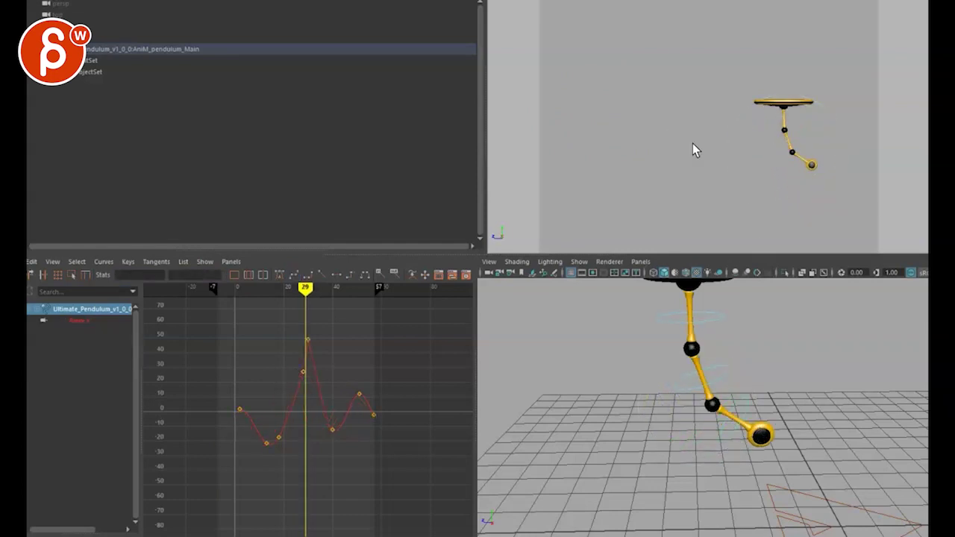
- Rotate the end joint further backward at frame 40, to about -40 degrees, and play back the swing
{"action": "left_click", "coordinate": [731, 114]}
{"action": "left_click_drag", "start_coordinate": [741, 113], "coordinate": [763, 104]}
{"action": "key", "text": "alt+v"}
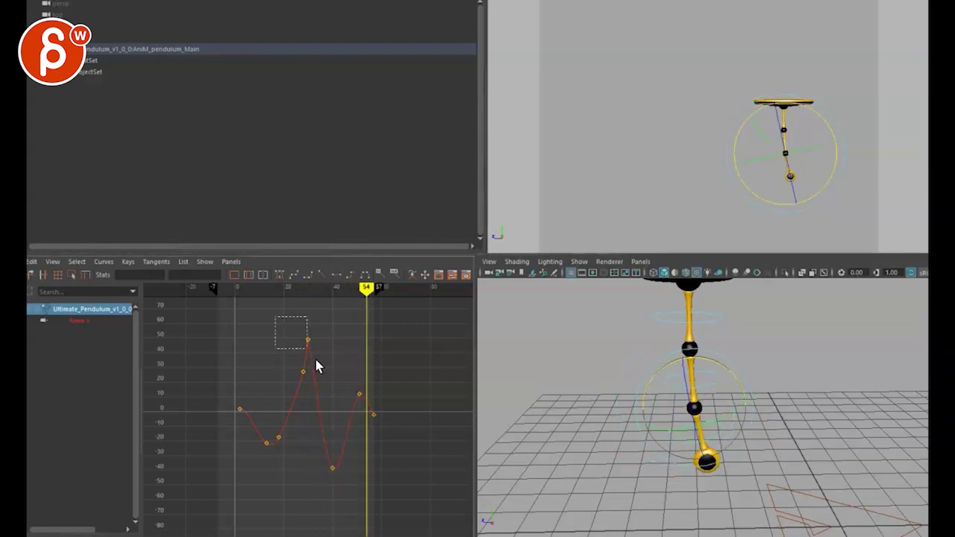
- Delete the extra key just before the end joint's main peak and raise the peak key at frame 30 to 50.375
{"action": "left_click", "coordinate": [307, 339]}
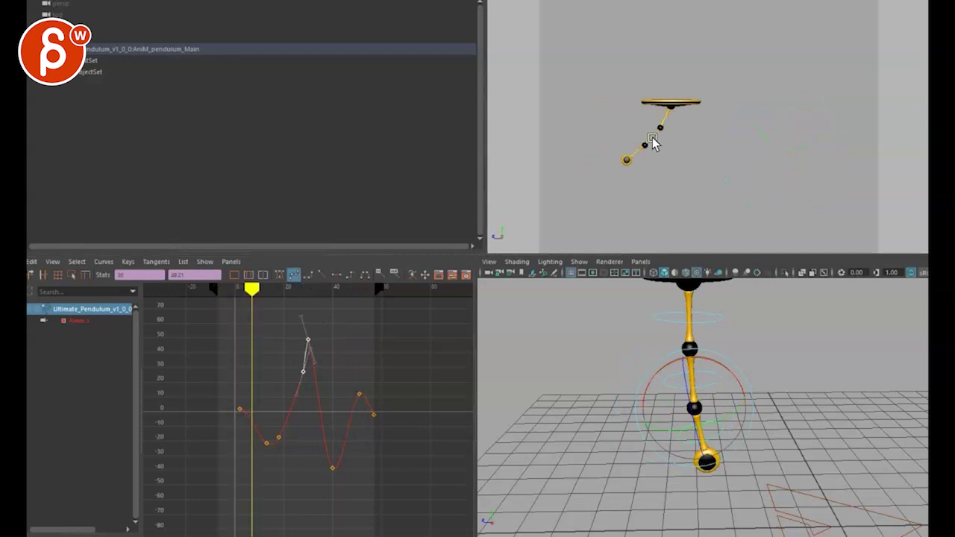
{"action": "left_click_drag", "start_coordinate": [290, 356], "coordinate": [312, 384]}
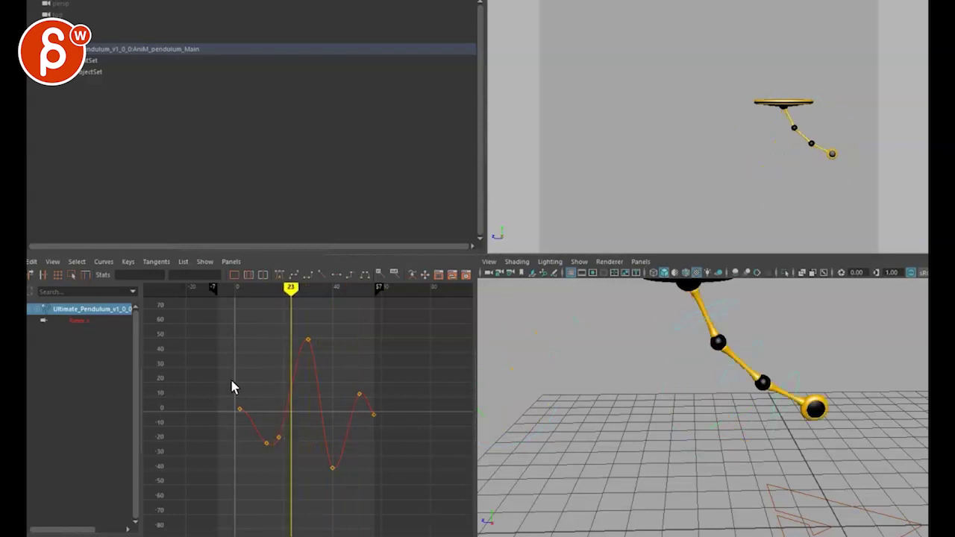
{"action": "left_click_drag", "start_coordinate": [280, 302], "coordinate": [323, 372]}
{"action": "left_click_drag", "start_coordinate": [291, 288], "coordinate": [310, 289]}
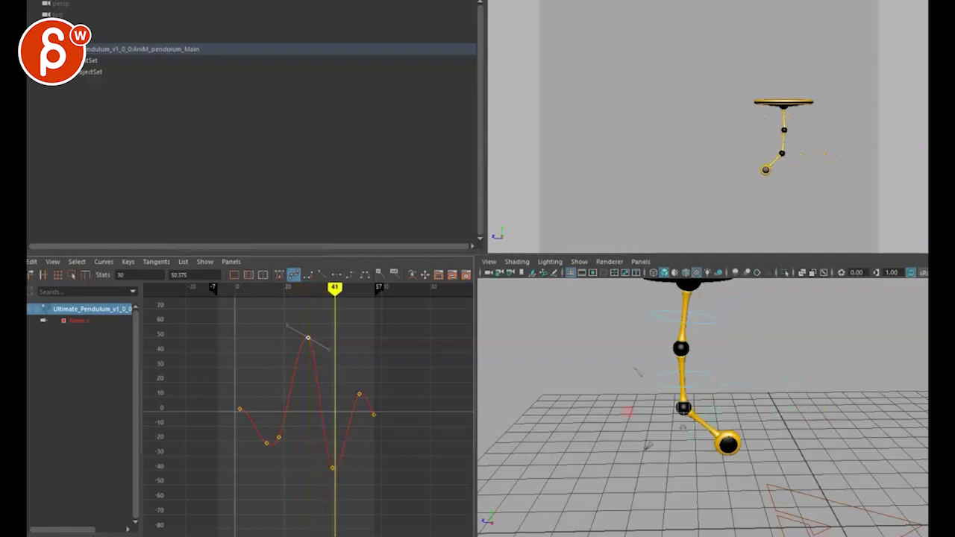
- Exaggerate the end joint's late swings in the enlarged side view, rotating it to about -47 degrees at frame 40 and about 28 at the next peak
{"action": "left_click_drag", "start_coordinate": [798, 523], "coordinate": [766, 509]}
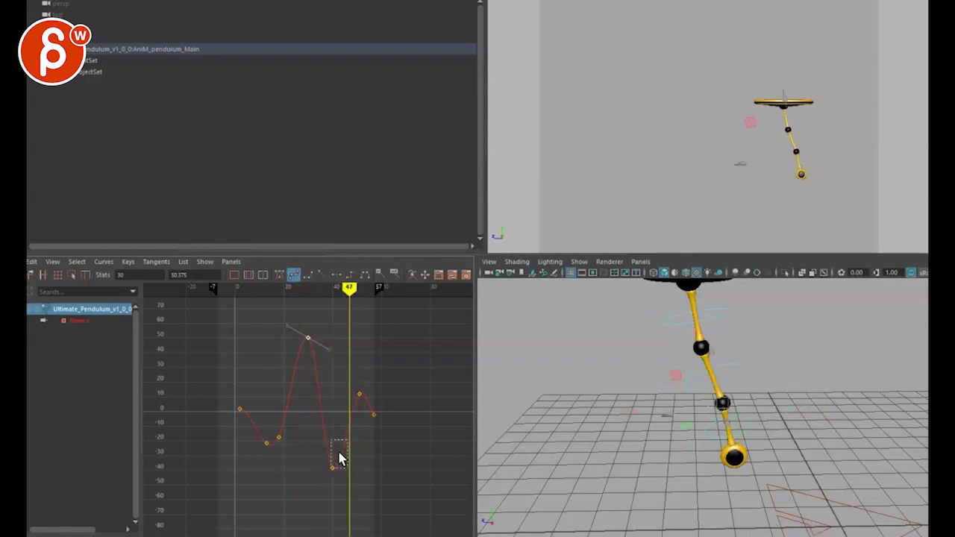
{"action": "key", "text": "space"}
{"action": "key", "text": "alt+v"}
{"action": "key", "text": "alt+period"}
{"action": "key", "text": "alt+period"}
{"action": "key", "text": "alt+period"}
{"action": "key", "text": "alt+period"}
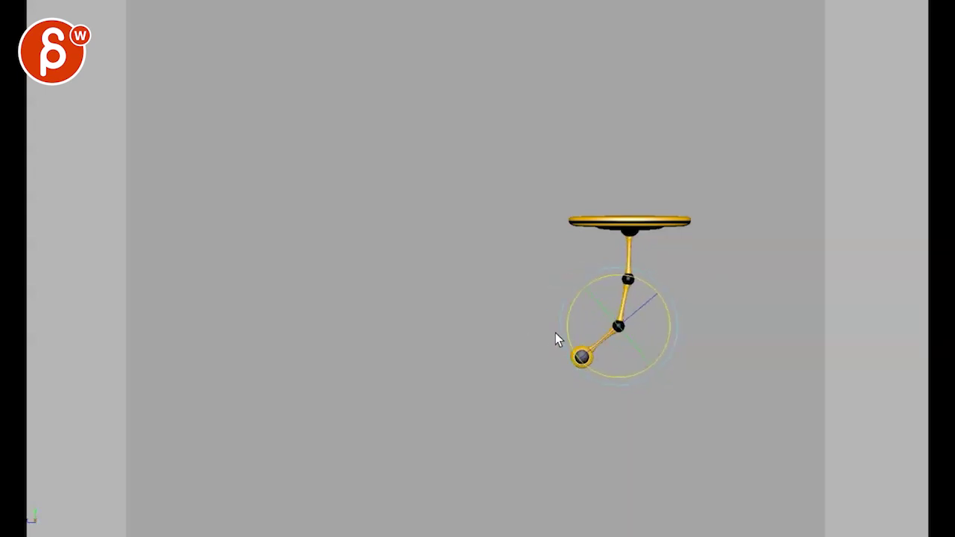
{"action": "left_click_drag", "start_coordinate": [570, 316], "coordinate": [570, 309]}
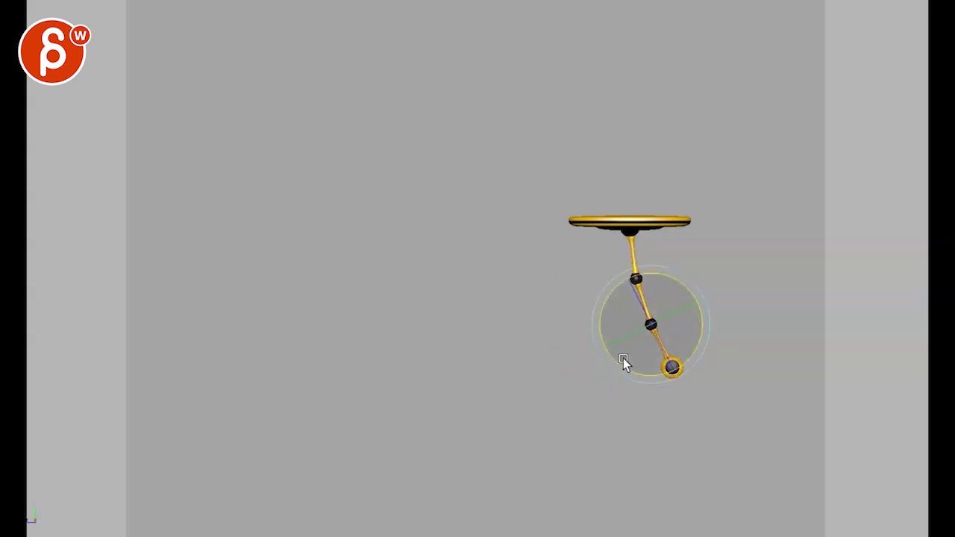
{"action": "left_click_drag", "start_coordinate": [630, 370], "coordinate": [647, 375]}
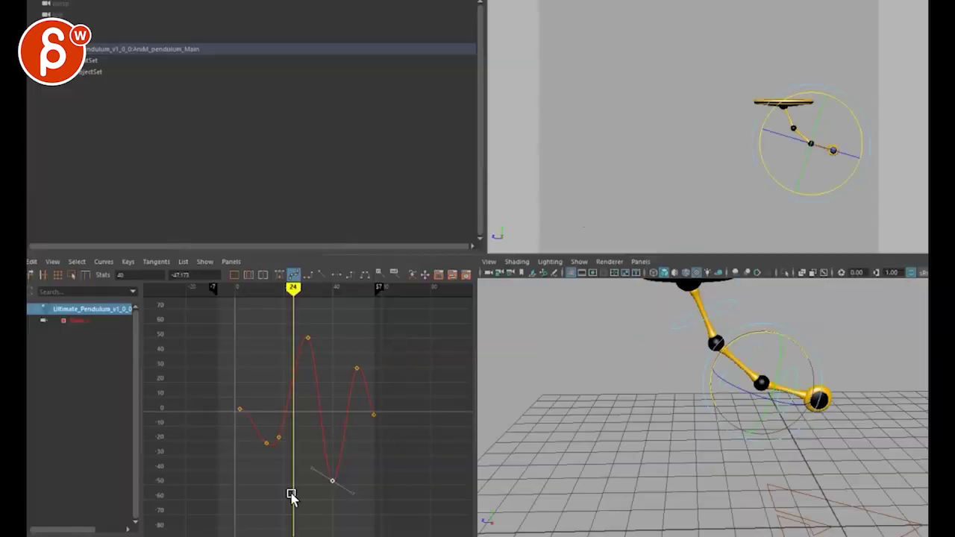
- Review the whole pendulum's swing by scrubbing through the frames in a wider, lower perspective view
{"action": "key", "text": "q"}
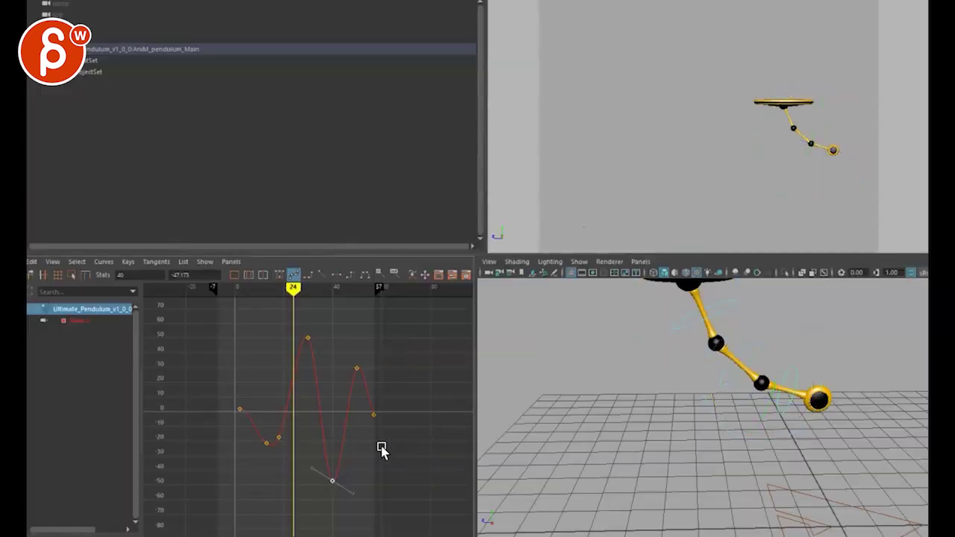
{"action": "left_click_drag", "start_coordinate": [443, 536], "coordinate": [486, 530]}
{"action": "middle_click_drag", "start_coordinate": [609, 434], "coordinate": [604, 451], "text": "alt"}
{"action": "scroll", "coordinate": [565, 444], "scroll_direction": "down", "scroll_amount": 3}
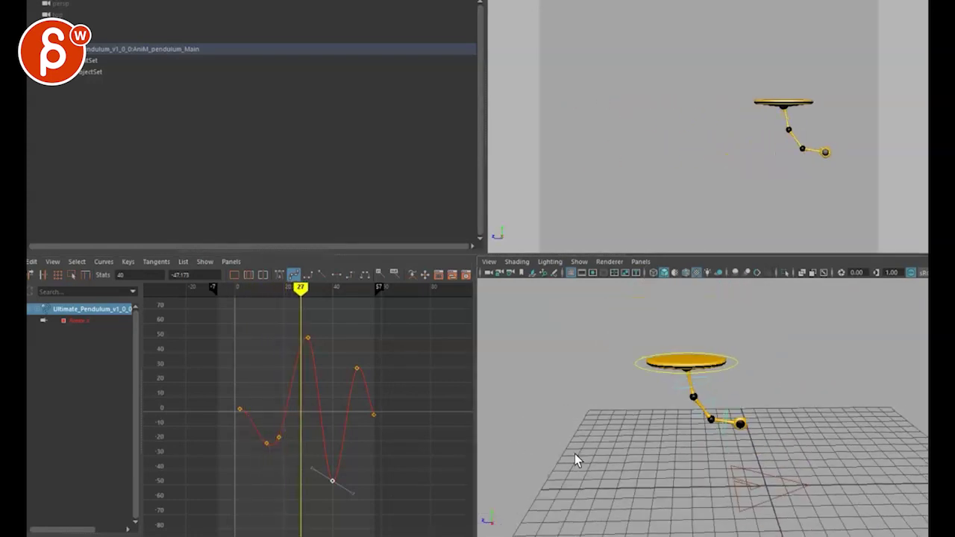
{"action": "left_click_drag", "start_coordinate": [199, 536], "coordinate": [336, 536]}
{"action": "left_click_drag", "start_coordinate": [528, 451], "coordinate": [592, 501], "text": "alt"}
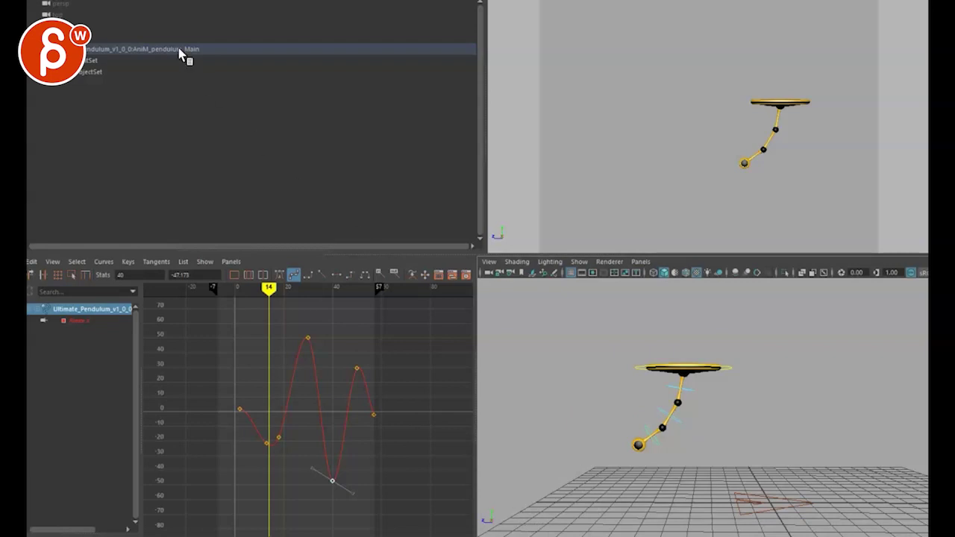